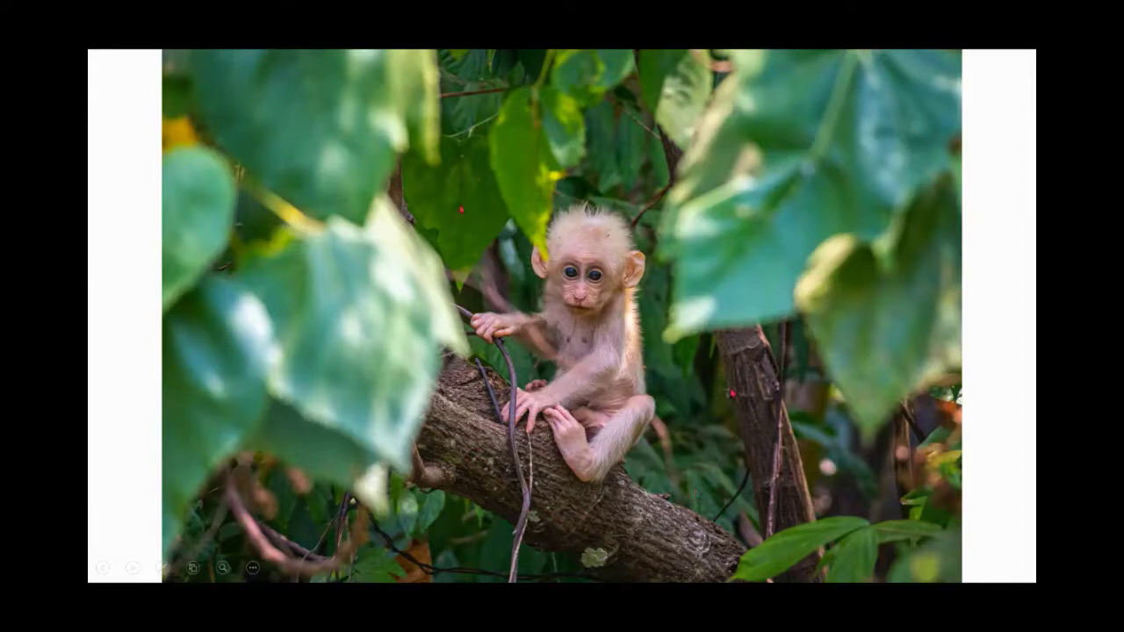
- Step through the finished monkey demo slides, then bring up the Crop by Auto-Shape folder
{"action": "left_click", "coordinate": [746, 287]}
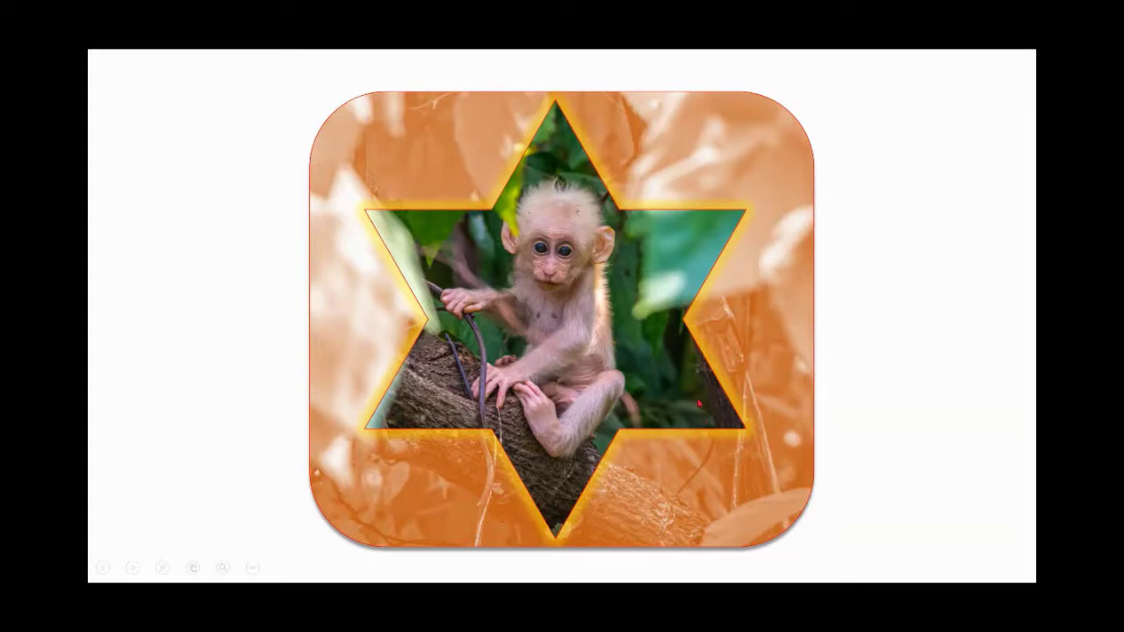
{"action": "left_click", "coordinate": [865, 456]}
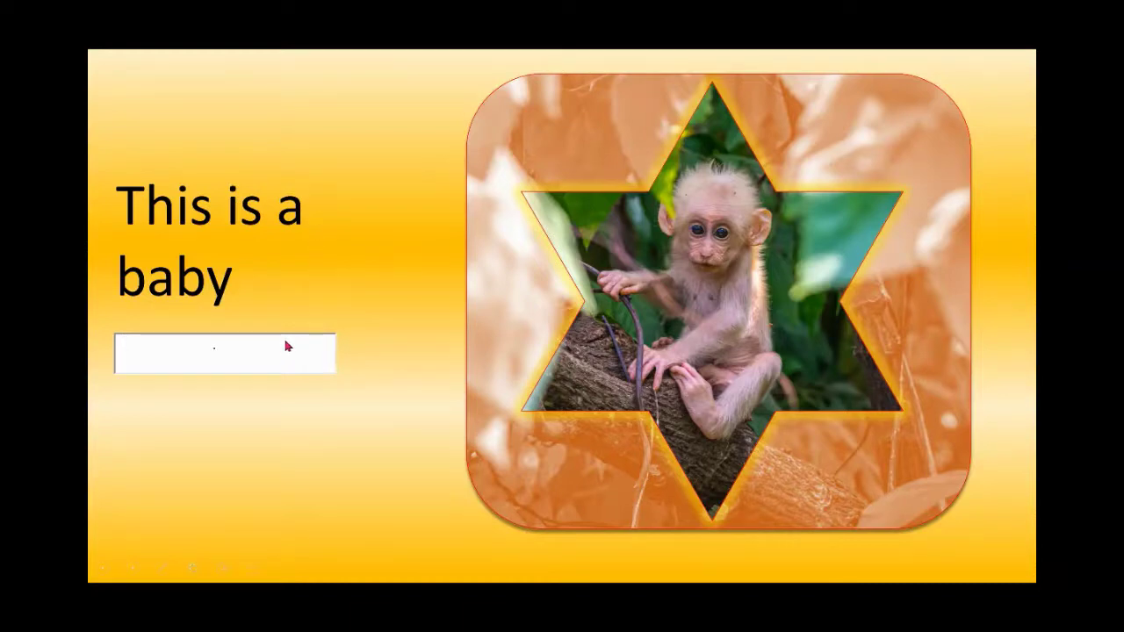
{"action": "type", "text": "Mond"}
{"action": "type", "text": "ey"}
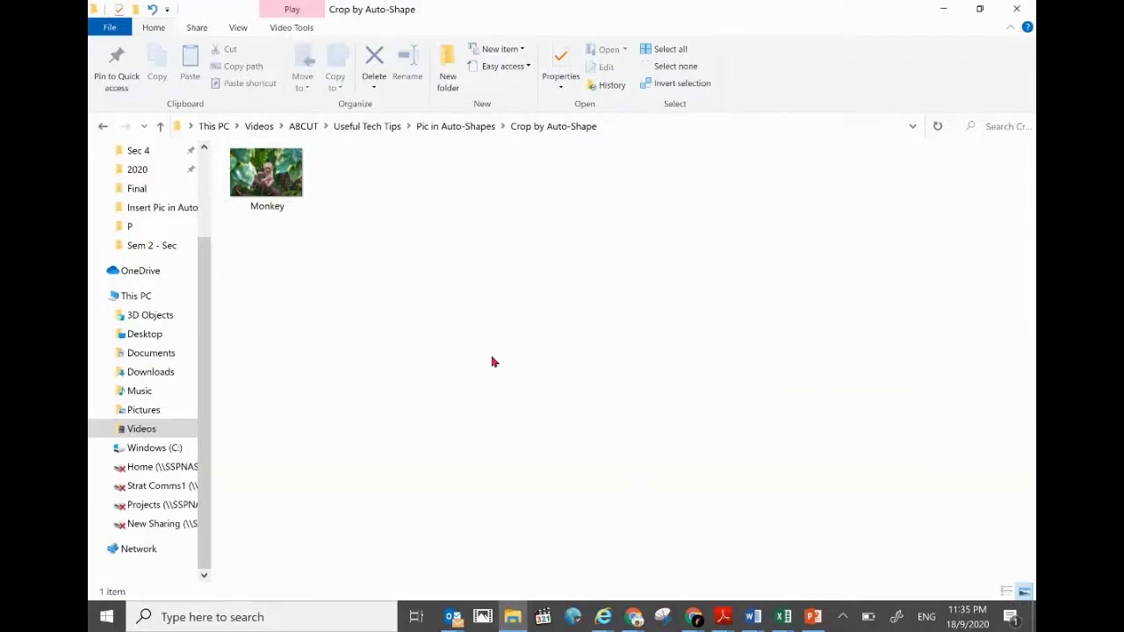
- Drag the Monkey picture from the Crop by Auto-Shape folder onto the blank slide, filling it
{"action": "left_click", "coordinate": [810, 615]}
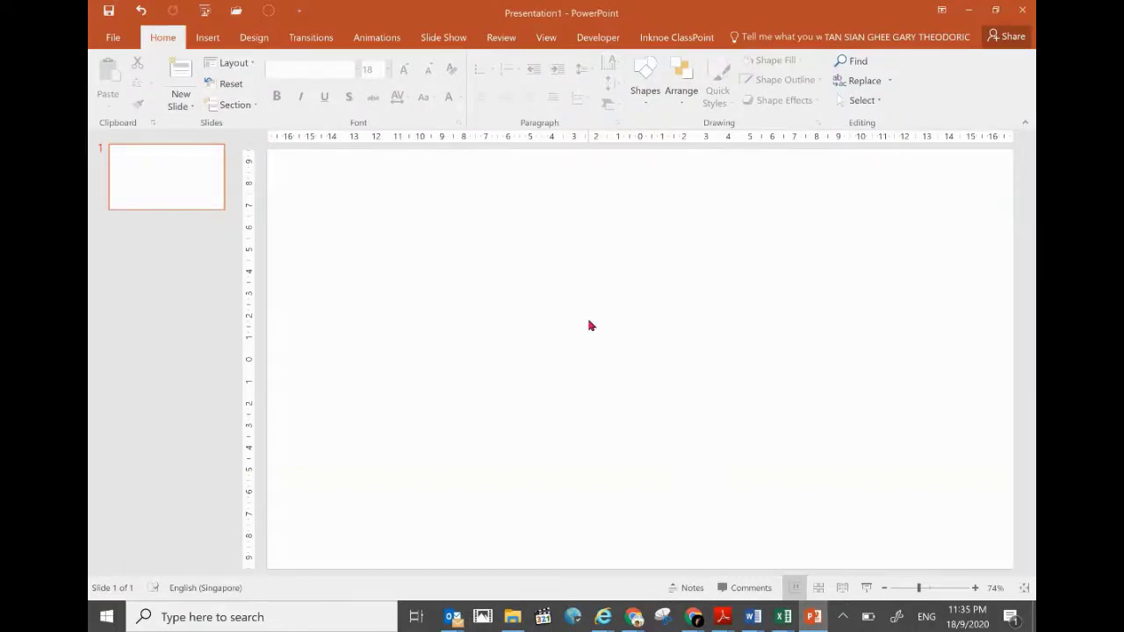
{"action": "left_click", "coordinate": [512, 616]}
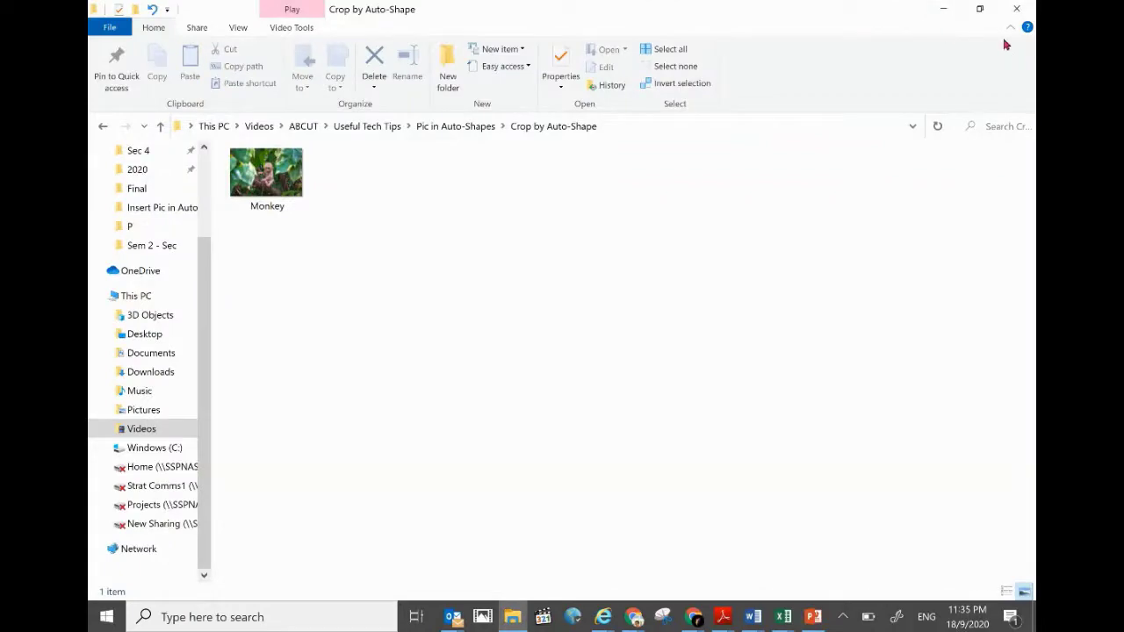
{"action": "left_click", "coordinate": [979, 9]}
{"action": "mouse_move", "coordinate": [839, 141]}
{"action": "left_mouse_down"}
{"action": "mouse_move", "coordinate": [315, 66]}
{"action": "mouse_move", "coordinate": [857, 22]}
{"action": "left_mouse_up"}
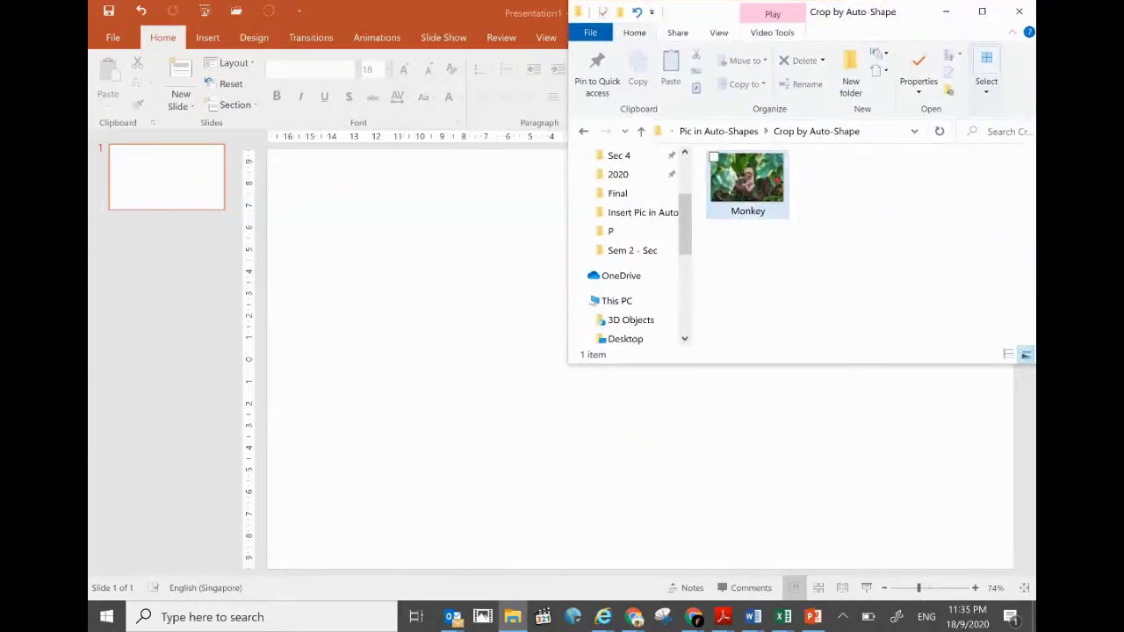
{"action": "left_click", "coordinate": [776, 180]}
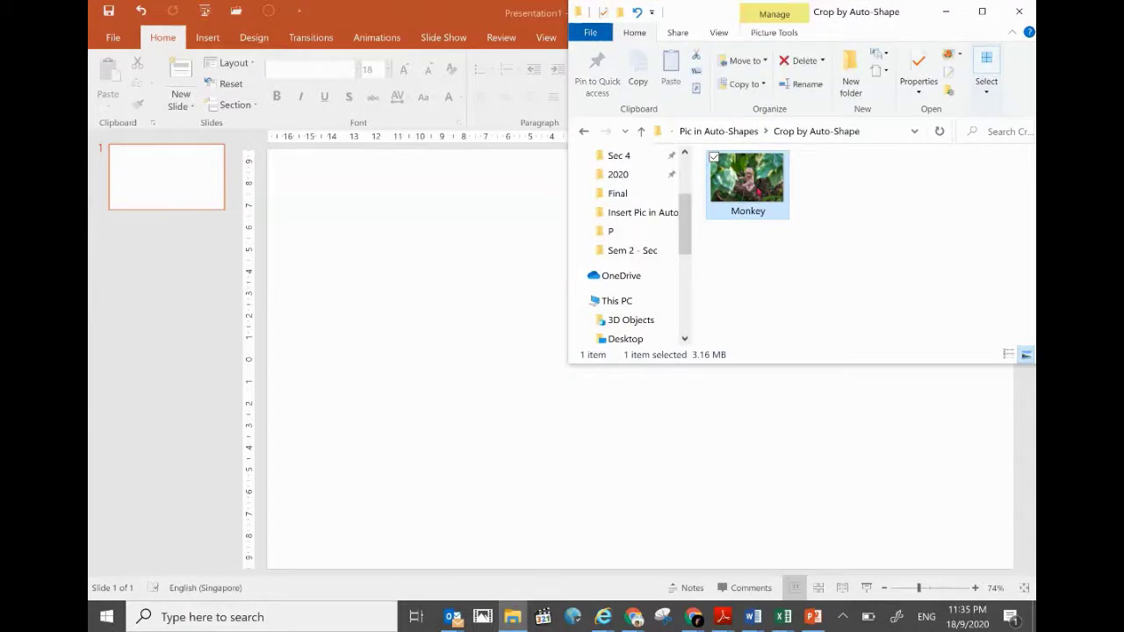
{"action": "left_click_drag", "start_coordinate": [748, 180], "coordinate": [448, 388]}
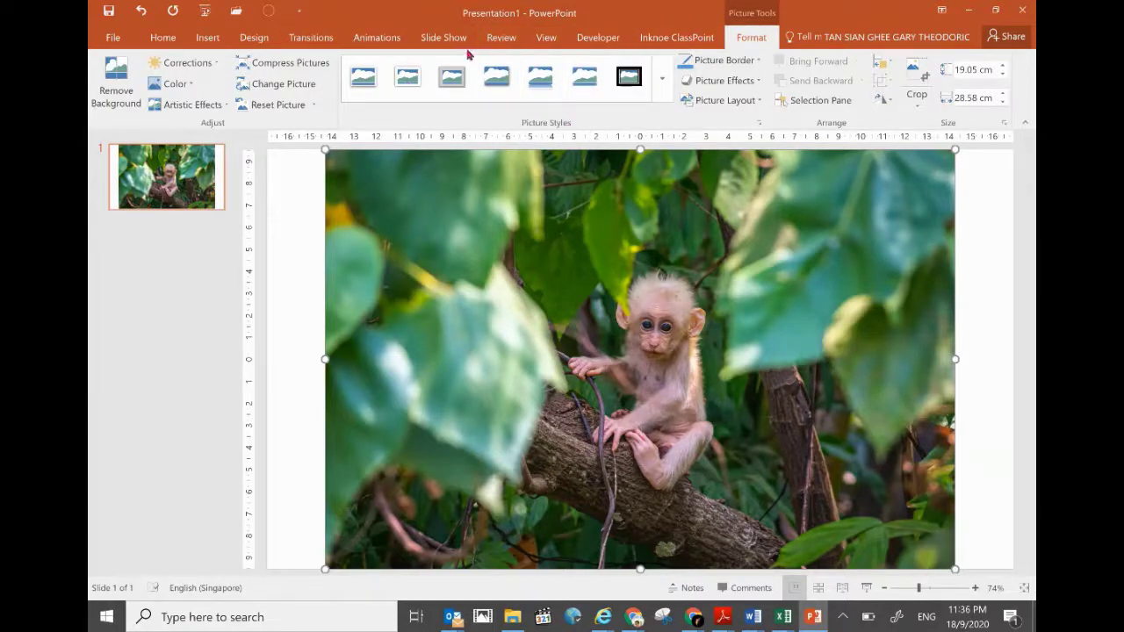
- Draw a 16.23 × 17.98 cm rounded rectangle over the centre of the monkey photo
{"action": "left_click", "coordinate": [211, 39]}
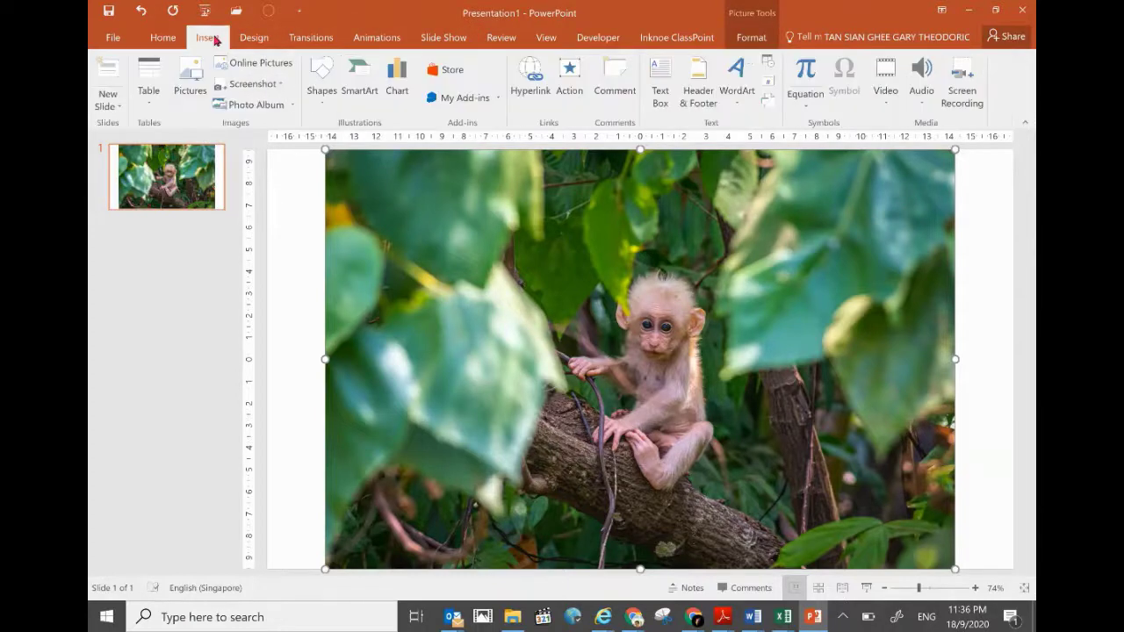
{"action": "left_click", "coordinate": [323, 98]}
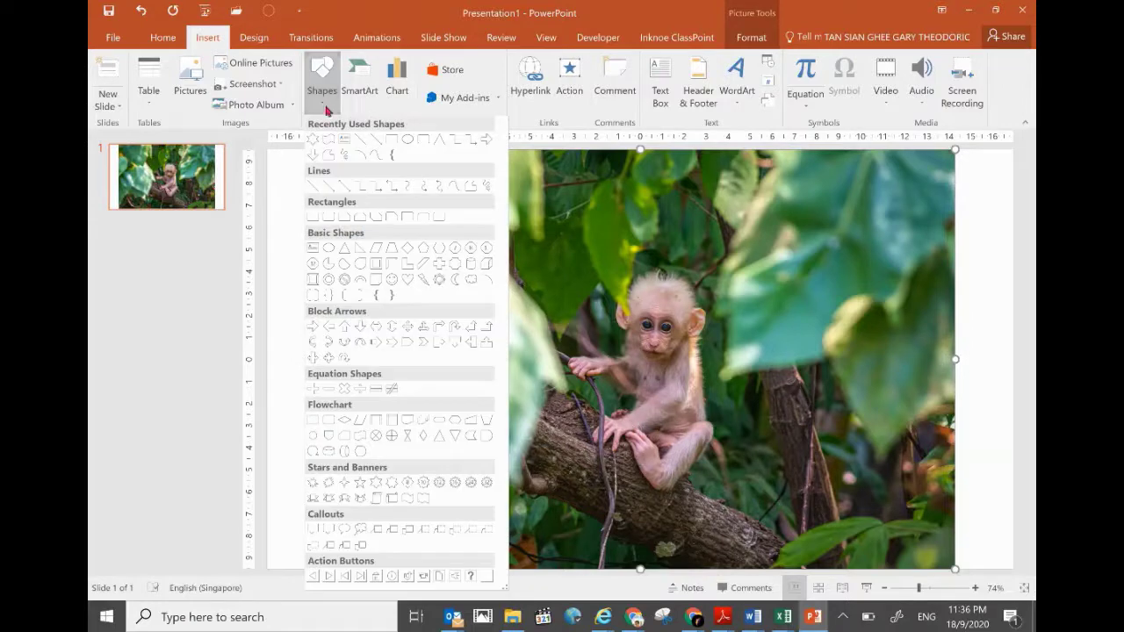
{"action": "left_click", "coordinate": [422, 143]}
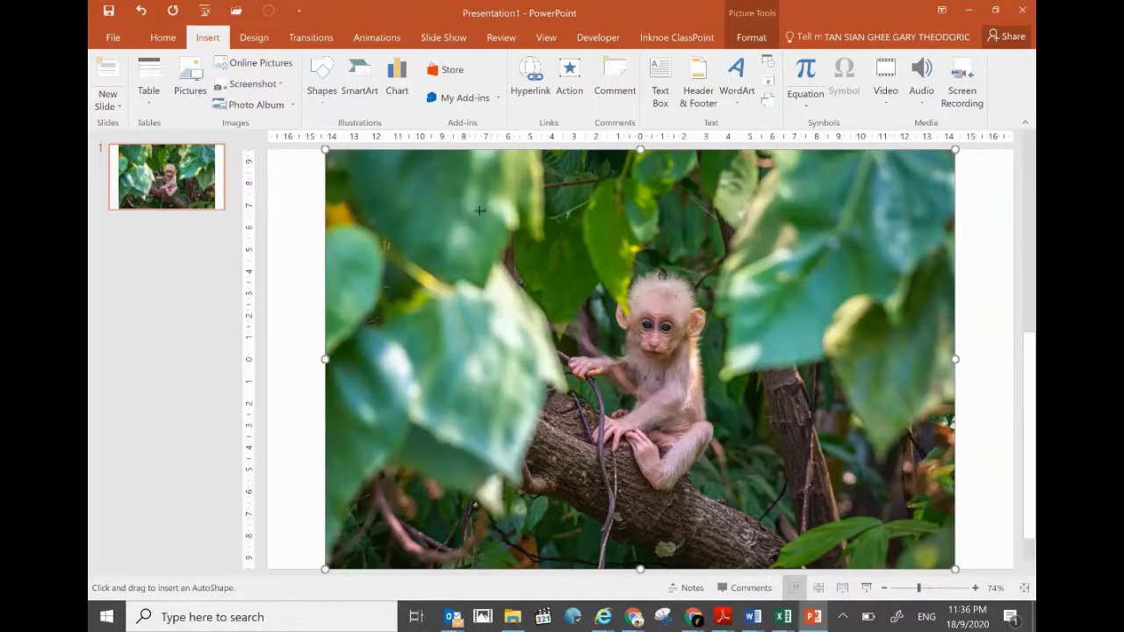
{"action": "left_click_drag", "start_coordinate": [470, 205], "coordinate": [862, 553]}
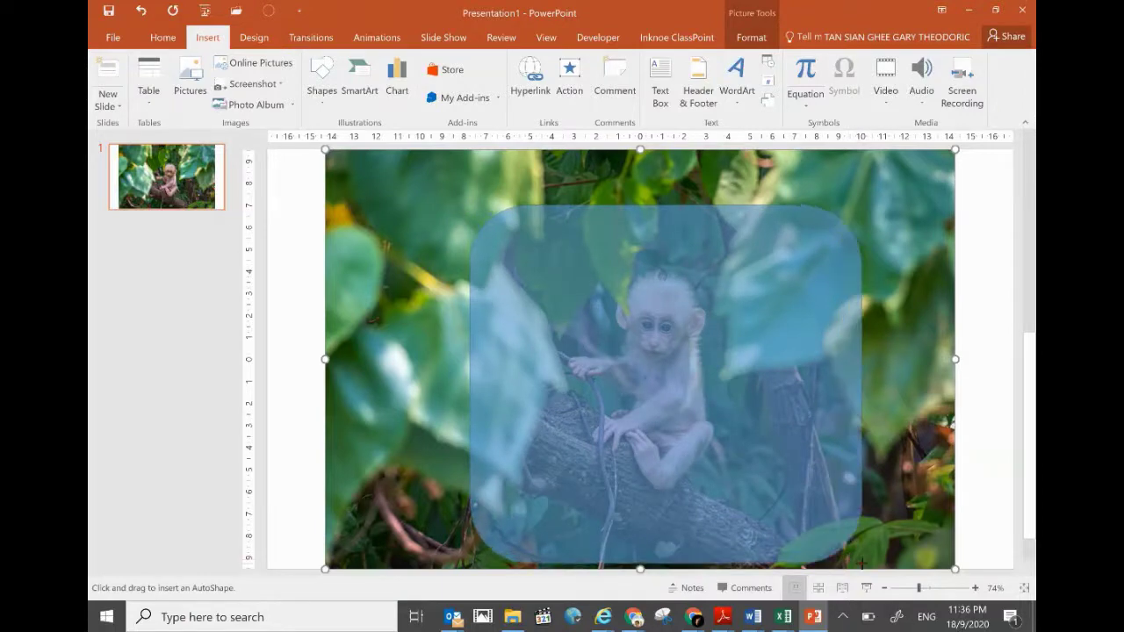
{"action": "left_click_drag", "start_coordinate": [862, 553], "coordinate": [866, 563]}
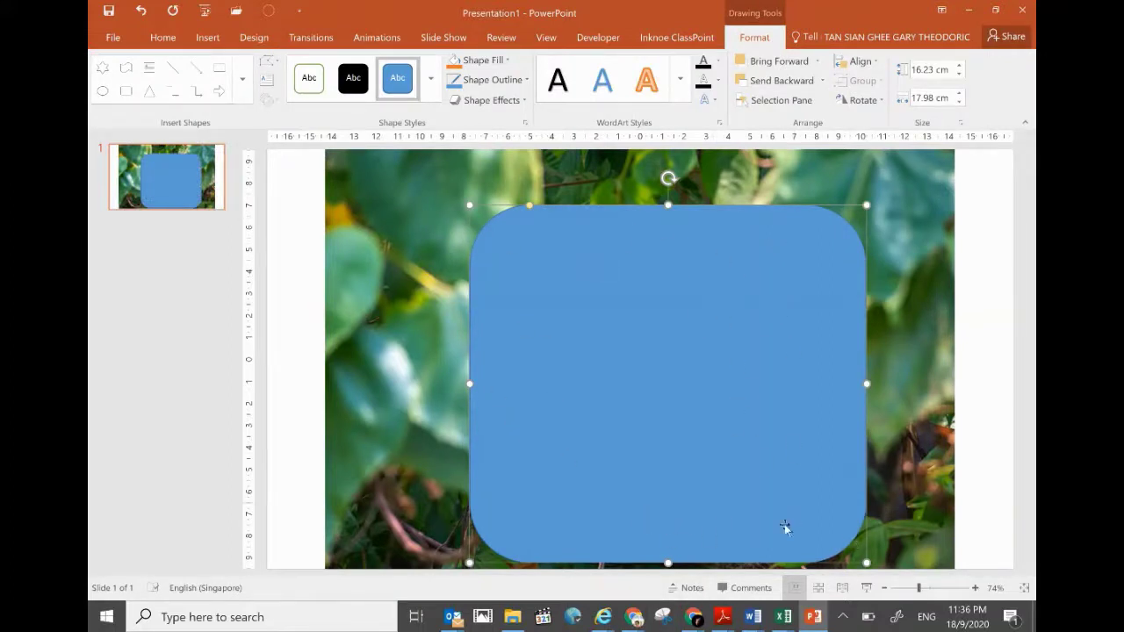
- Intersect the monkey photo with the rounded rectangle to crop the photo to that shape
{"action": "left_click", "coordinate": [933, 255]}
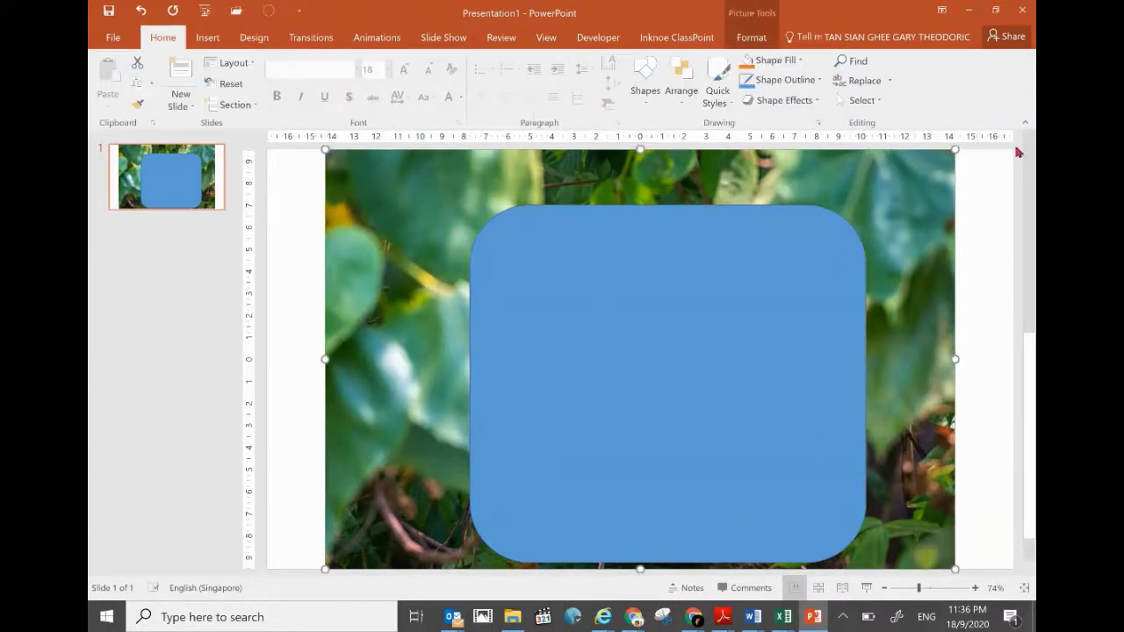
{"action": "left_click", "coordinate": [743, 417], "text": "shift"}
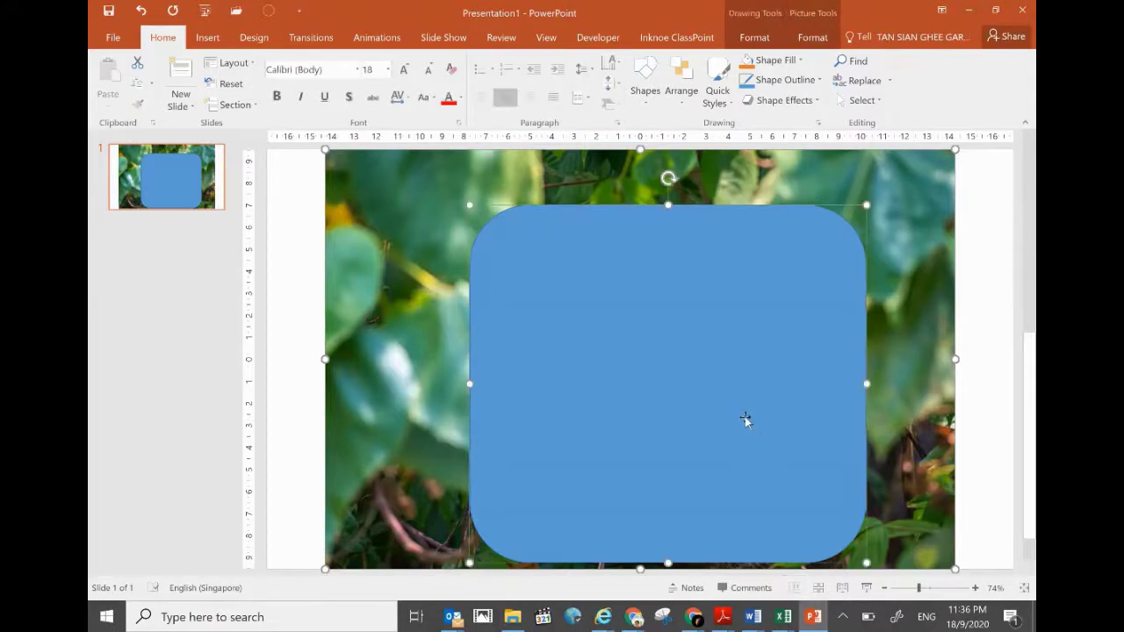
{"action": "left_click", "coordinate": [753, 37]}
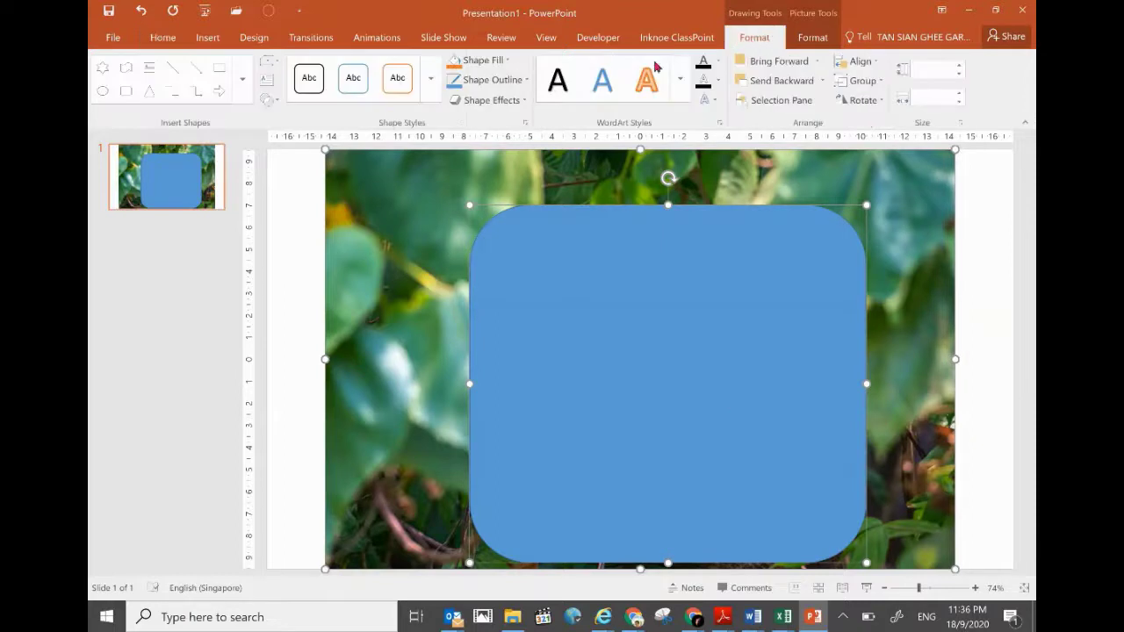
{"action": "left_click", "coordinate": [276, 101]}
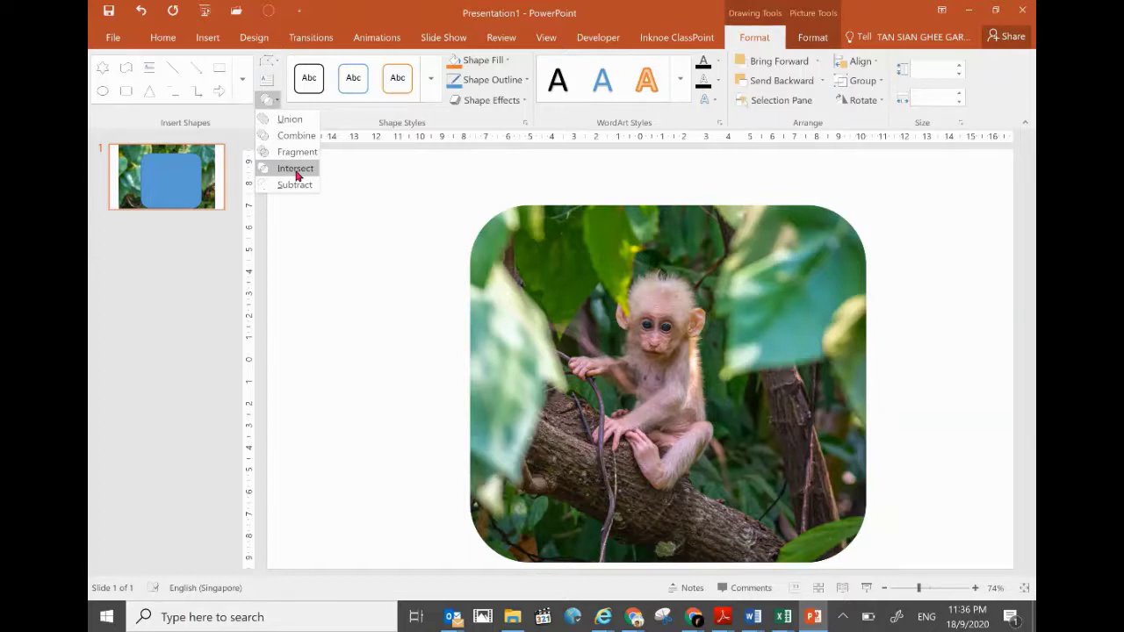
{"action": "left_click", "coordinate": [296, 168]}
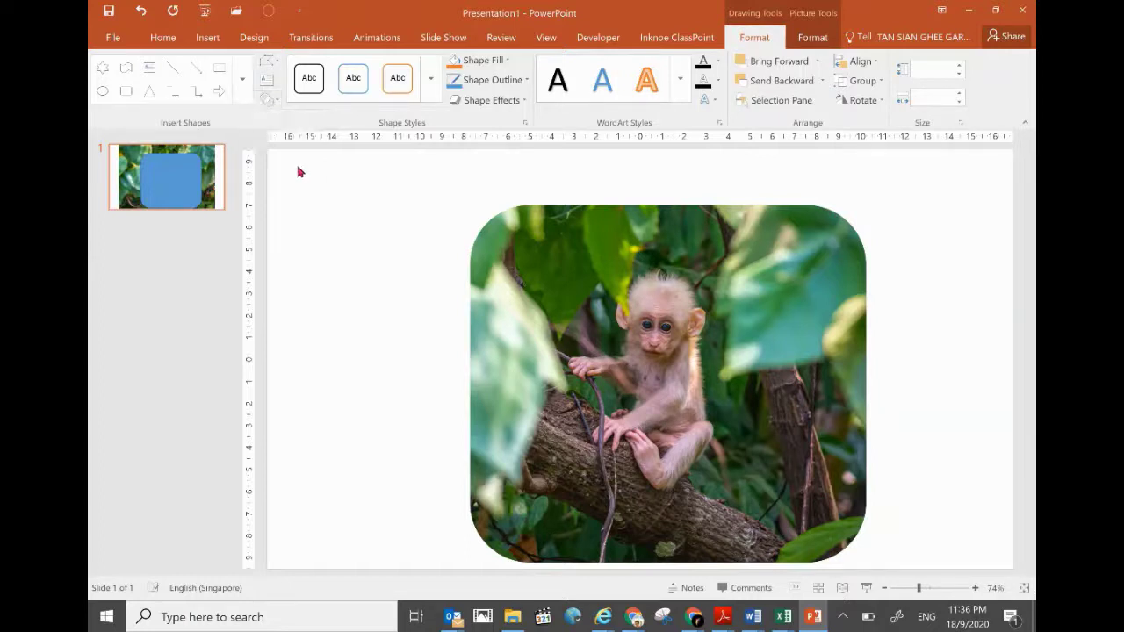
- Duplicate the rounded monkey picture as a slightly offset copy
{"action": "right_click", "coordinate": [743, 328]}
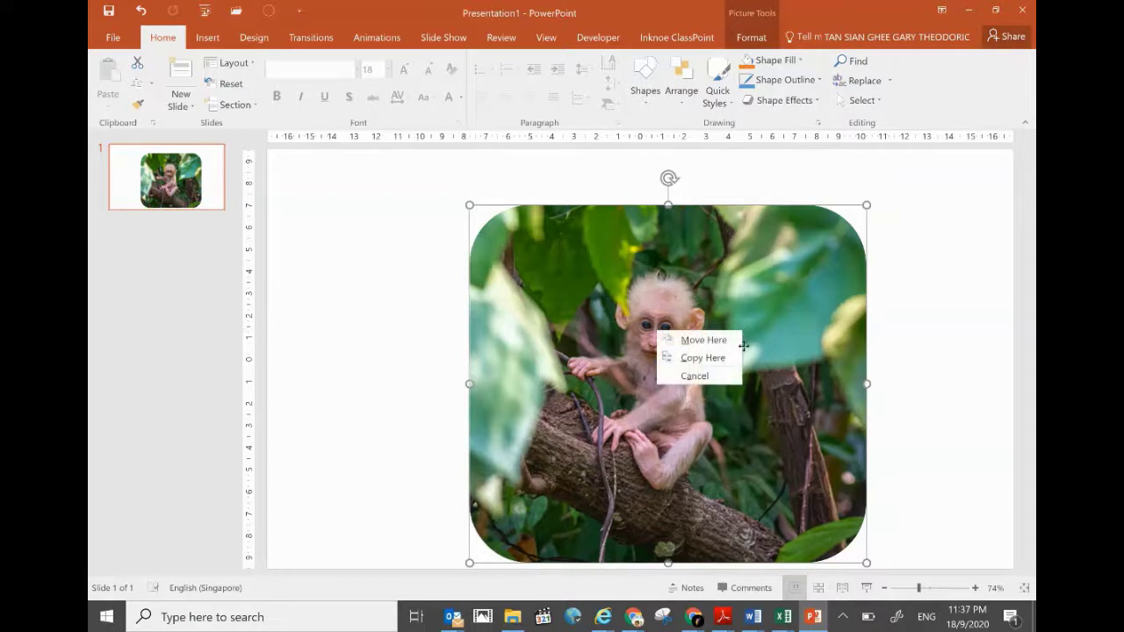
{"action": "left_click", "coordinate": [779, 350]}
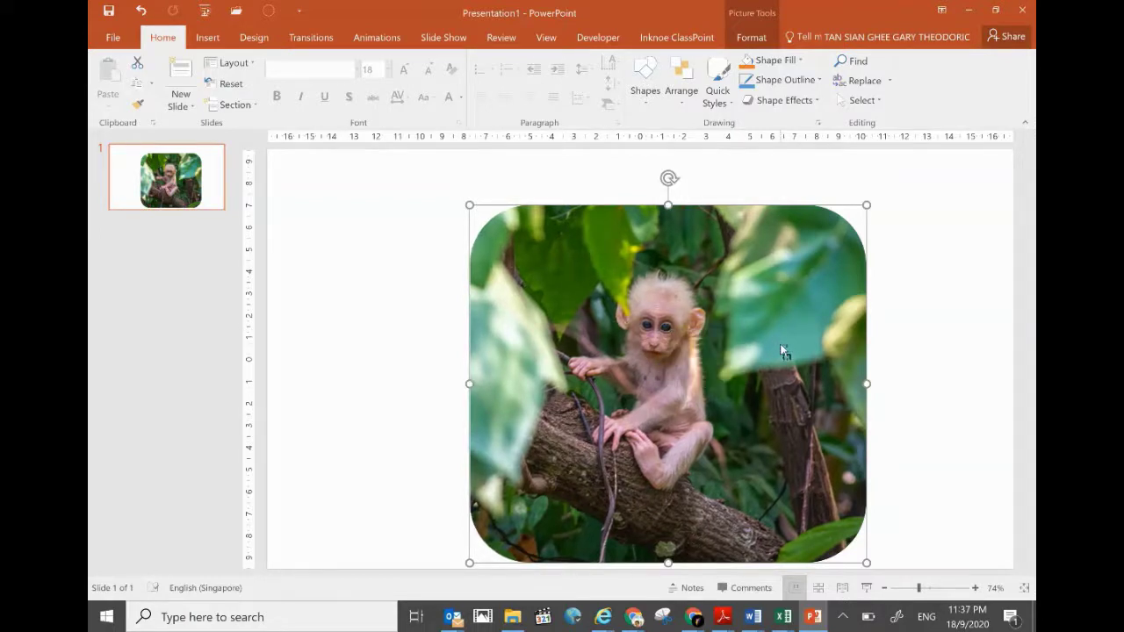
{"action": "key", "text": "ctrl+z"}
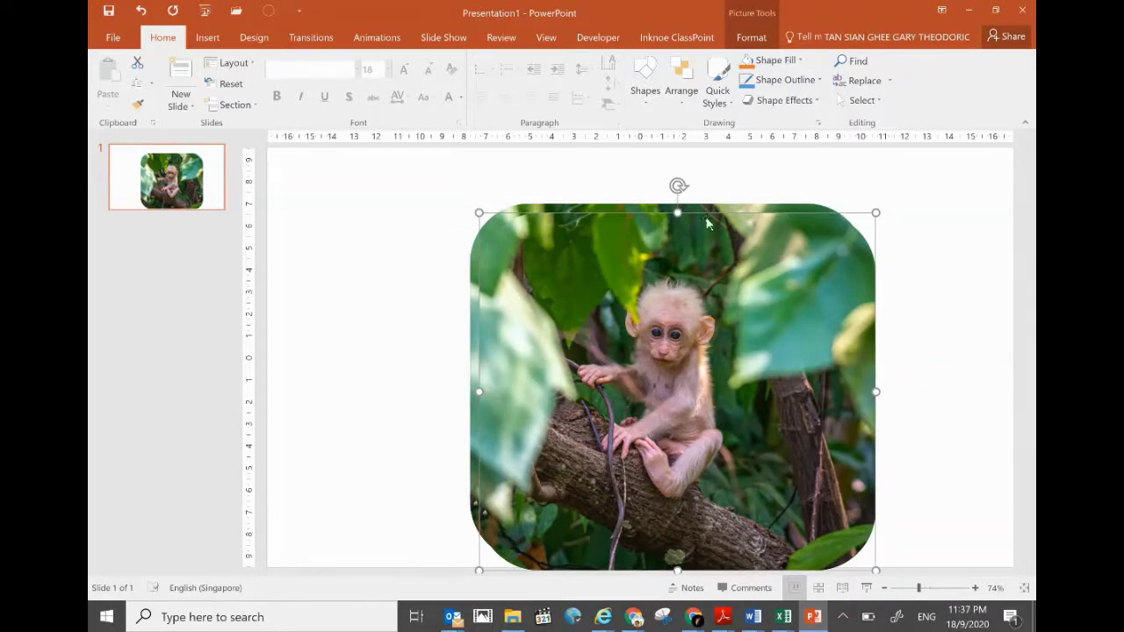
- Draw a 6-point star over the monkey on the rounded picture
{"action": "left_click", "coordinate": [652, 103]}
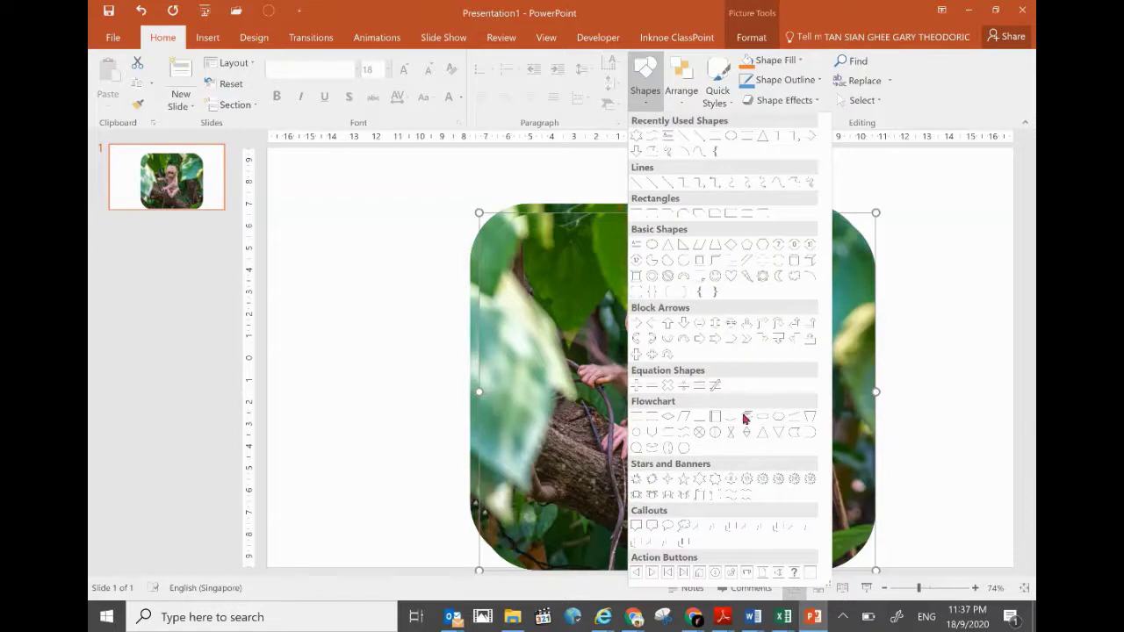
{"action": "left_click", "coordinate": [700, 481]}
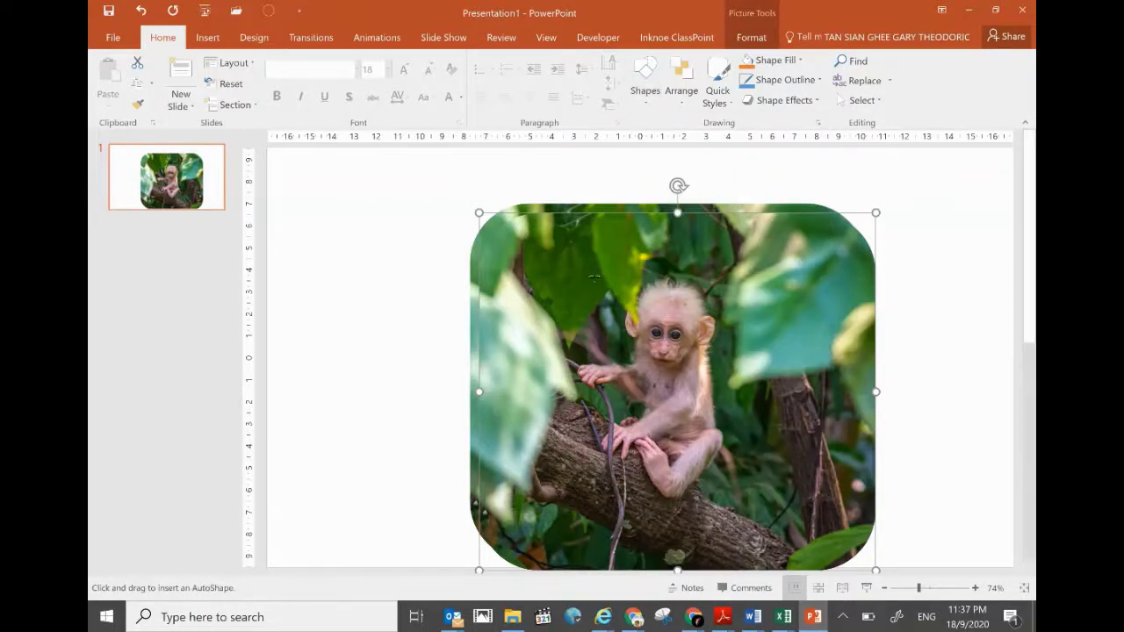
{"action": "left_click_drag", "start_coordinate": [550, 213], "coordinate": [803, 521]}
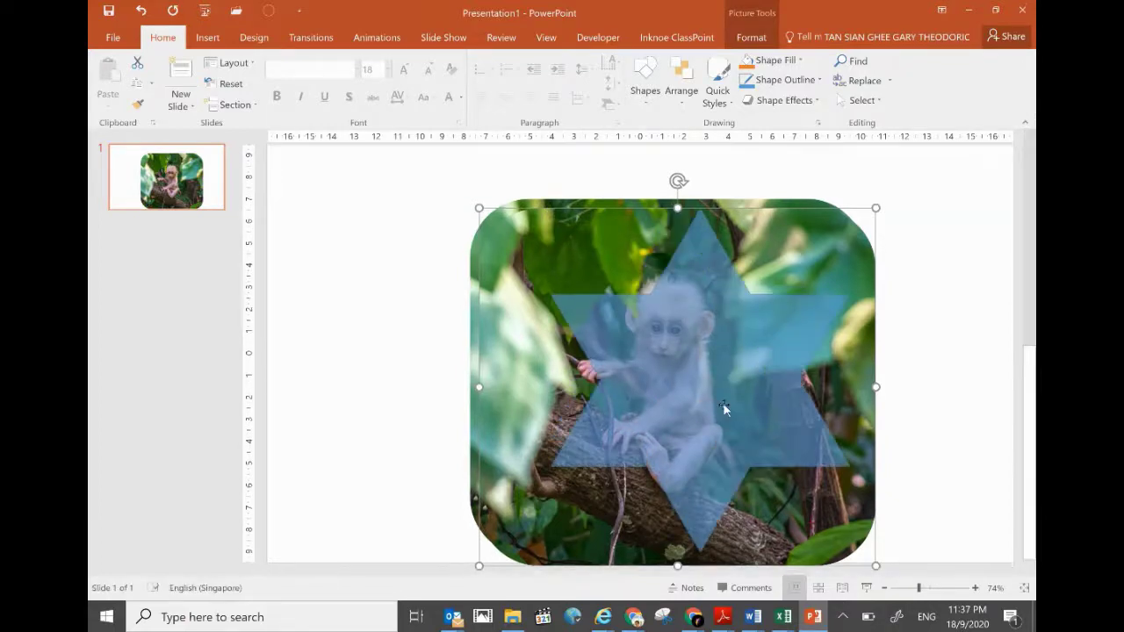
{"action": "mouse_move", "coordinate": [722, 406]}
{"action": "left_mouse_down"}
{"action": "mouse_move", "coordinate": [722, 391]}
{"action": "mouse_move", "coordinate": [693, 395]}
{"action": "left_mouse_up"}
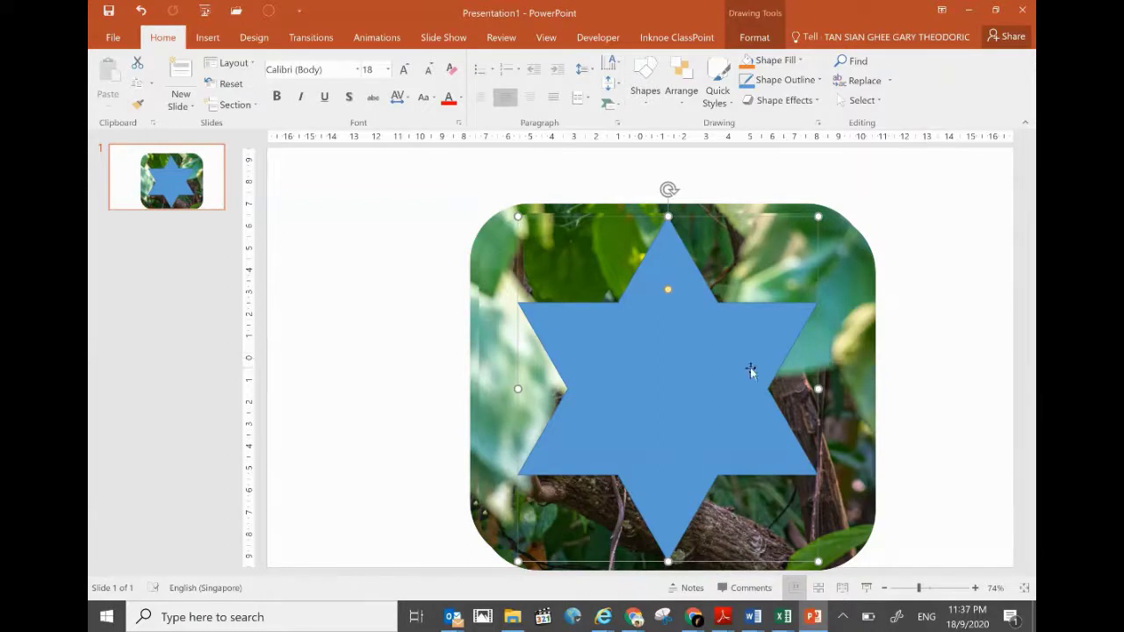
{"action": "left_click", "coordinate": [848, 374]}
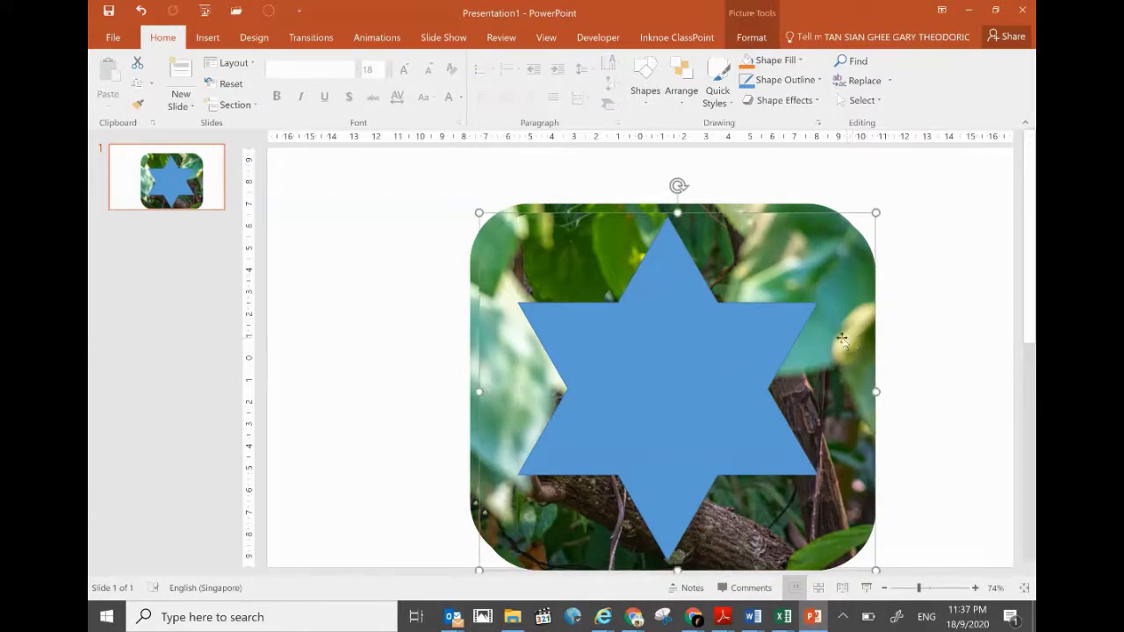
- Fragment the star with the photo and pull the star-shaped monkey piece out to the left
{"action": "left_click", "coordinate": [664, 369], "text": "shift"}
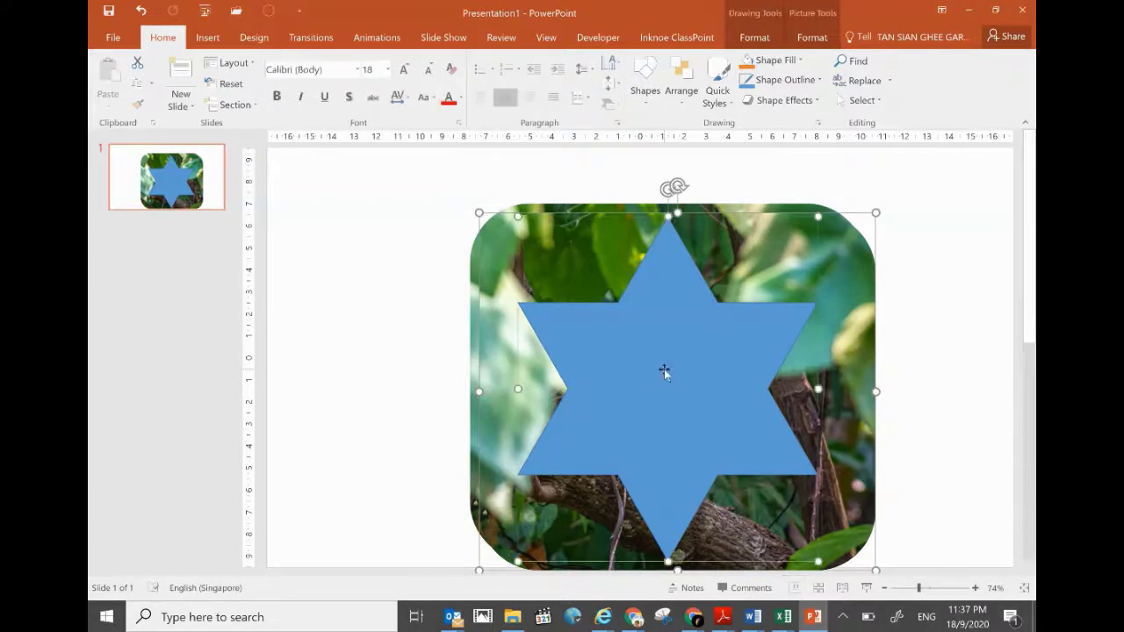
{"action": "left_click", "coordinate": [763, 40]}
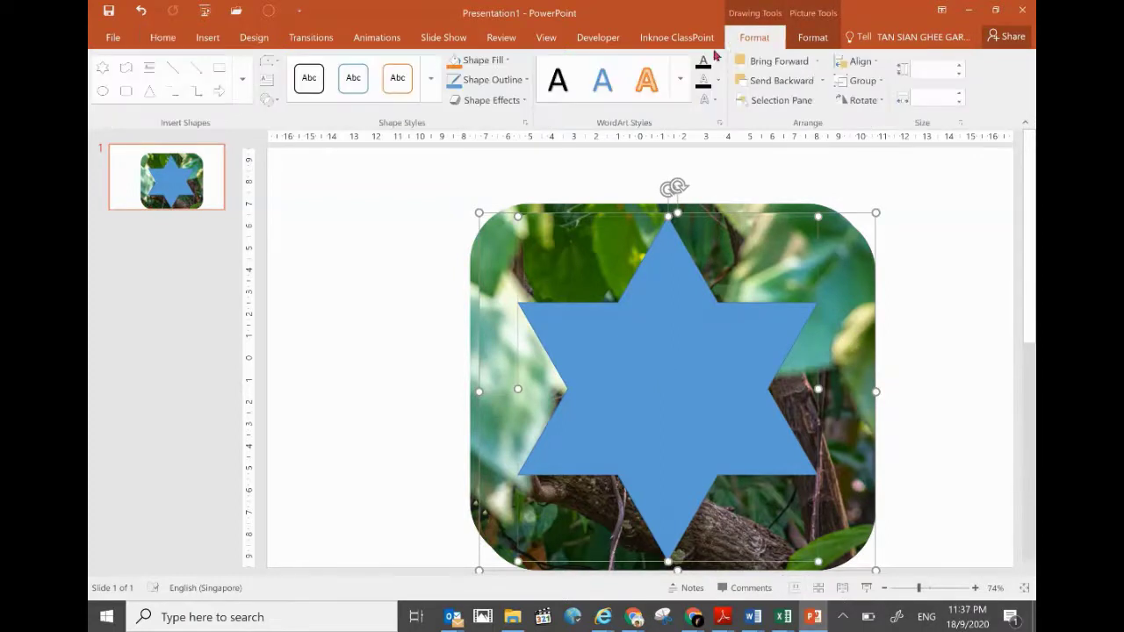
{"action": "left_click", "coordinate": [278, 101]}
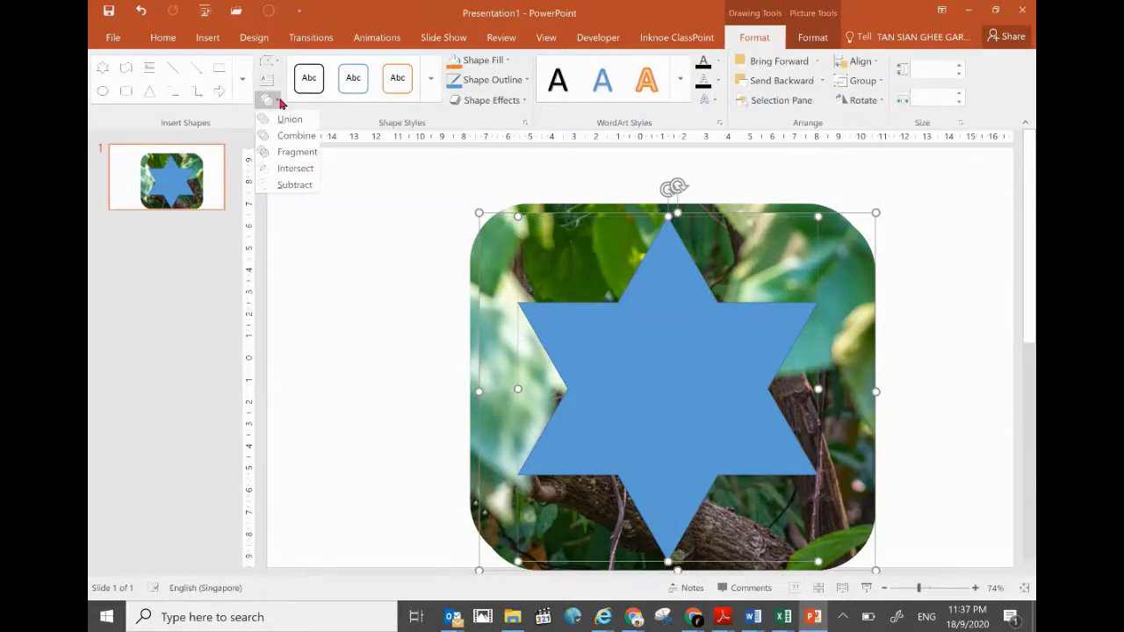
{"action": "left_click", "coordinate": [295, 168]}
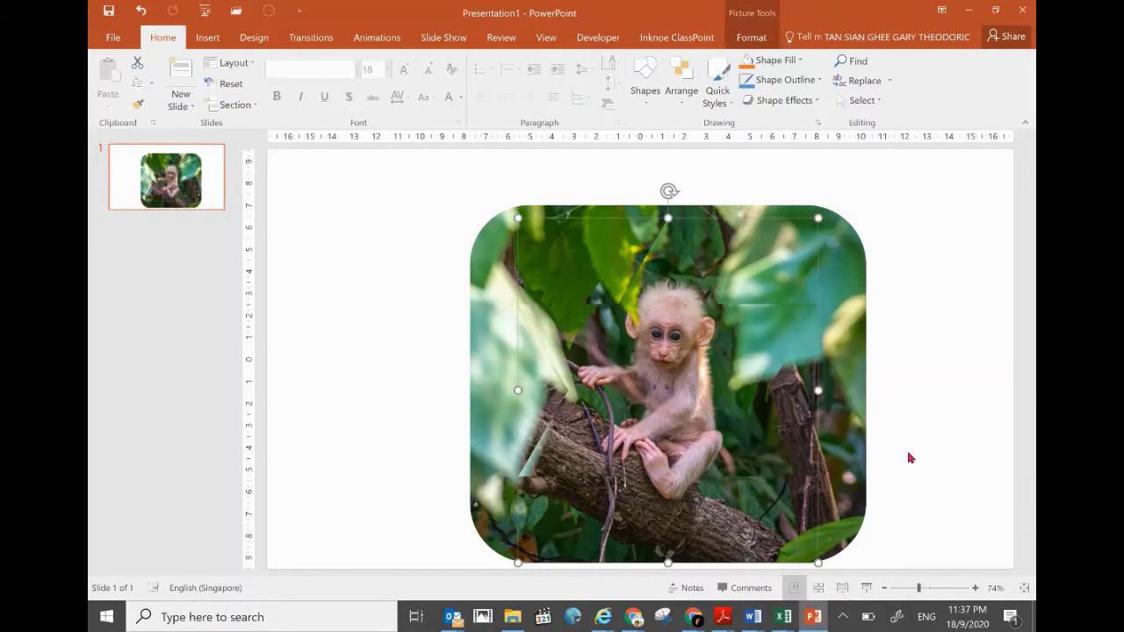
{"action": "mouse_move", "coordinate": [678, 406]}
{"action": "left_mouse_down"}
{"action": "mouse_move", "coordinate": [442, 360]}
{"action": "mouse_move", "coordinate": [429, 372]}
{"action": "left_mouse_up"}
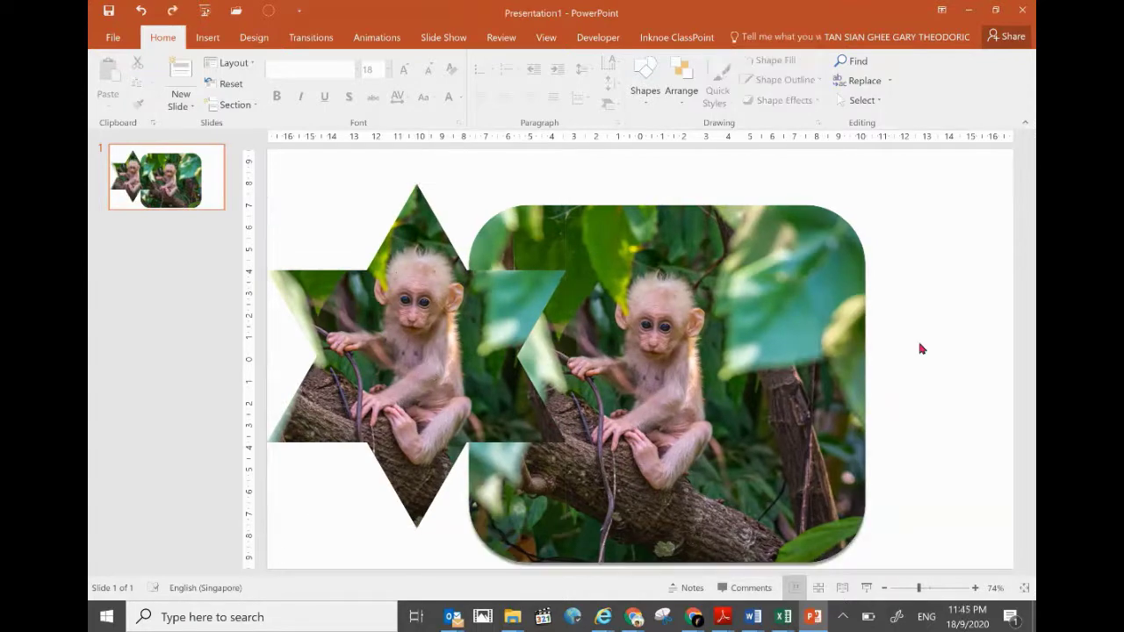
- Recolour the rounded monkey picture dark orange
{"action": "left_click", "coordinate": [726, 359]}
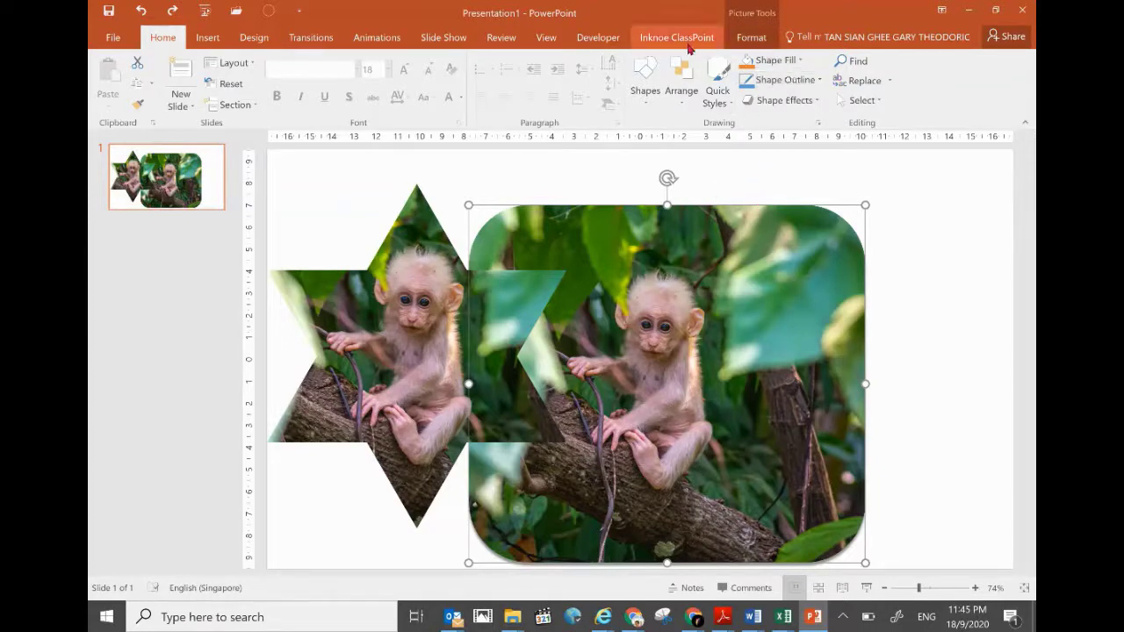
{"action": "double_click", "coordinate": [655, 329]}
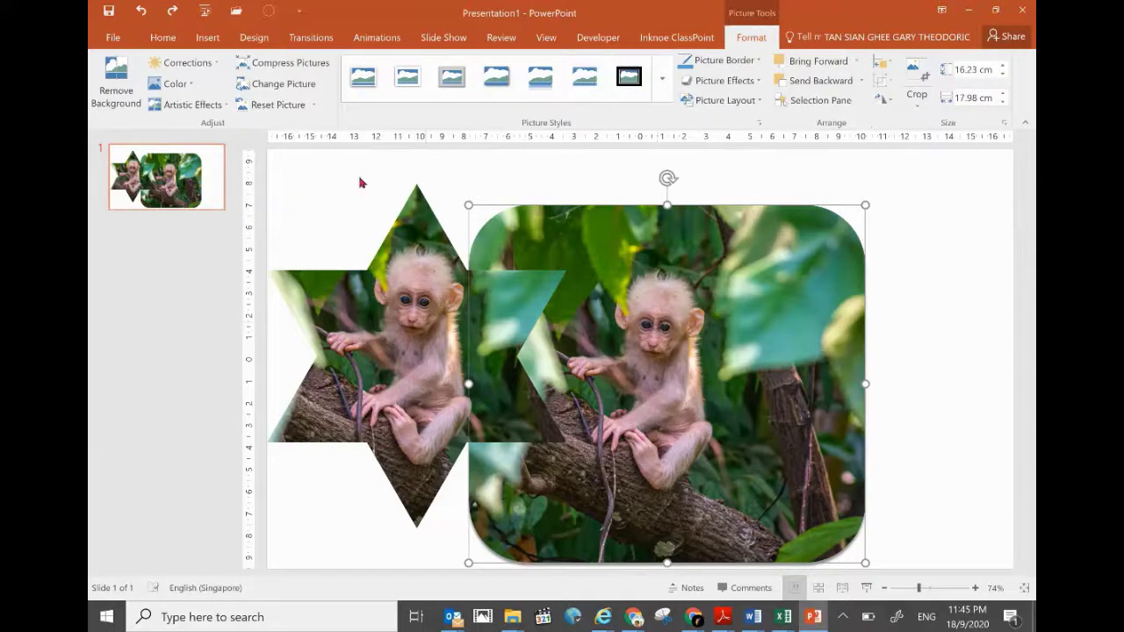
{"action": "left_click", "coordinate": [190, 86]}
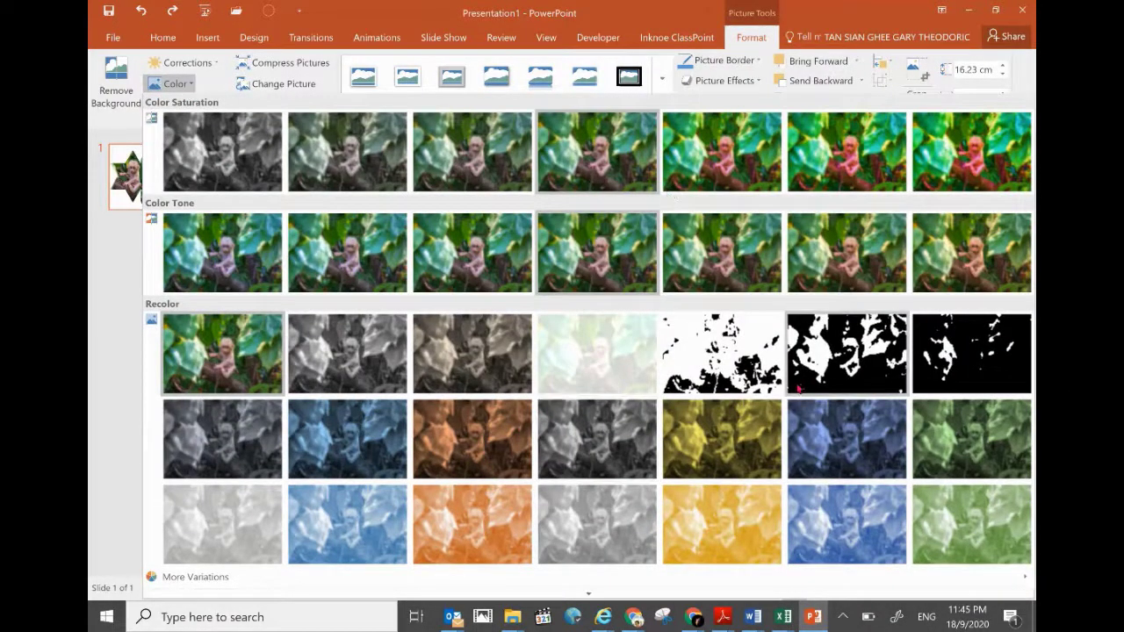
{"action": "left_click", "coordinate": [479, 446]}
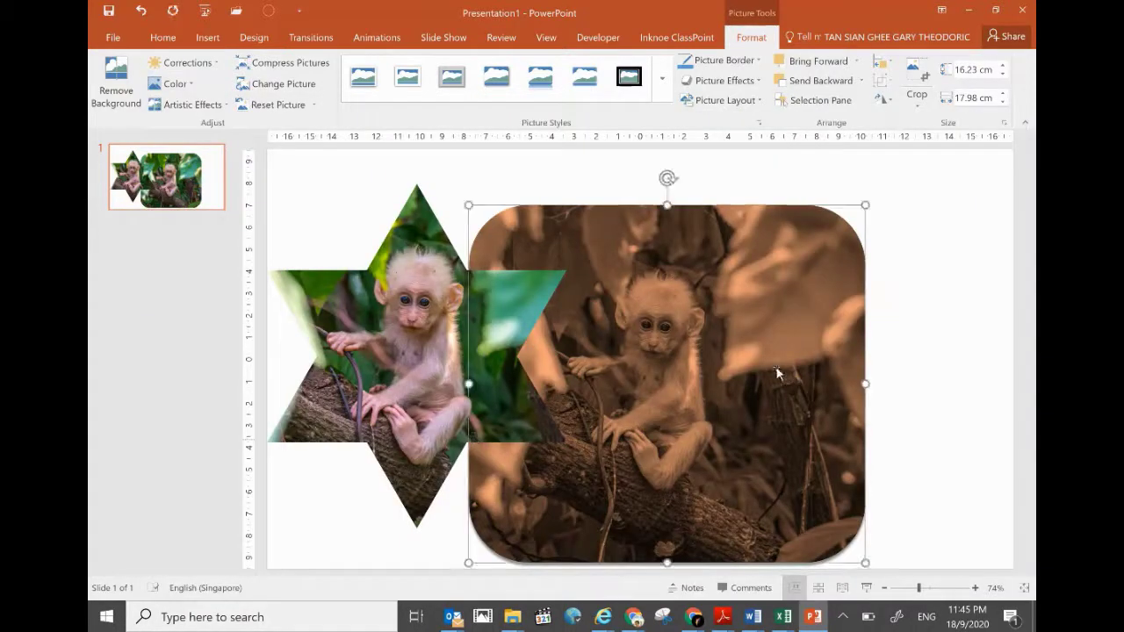
- Centre the star picture on the rounded picture and change its tint to a lighter orange
{"action": "left_click_drag", "start_coordinate": [358, 340], "coordinate": [620, 370]}
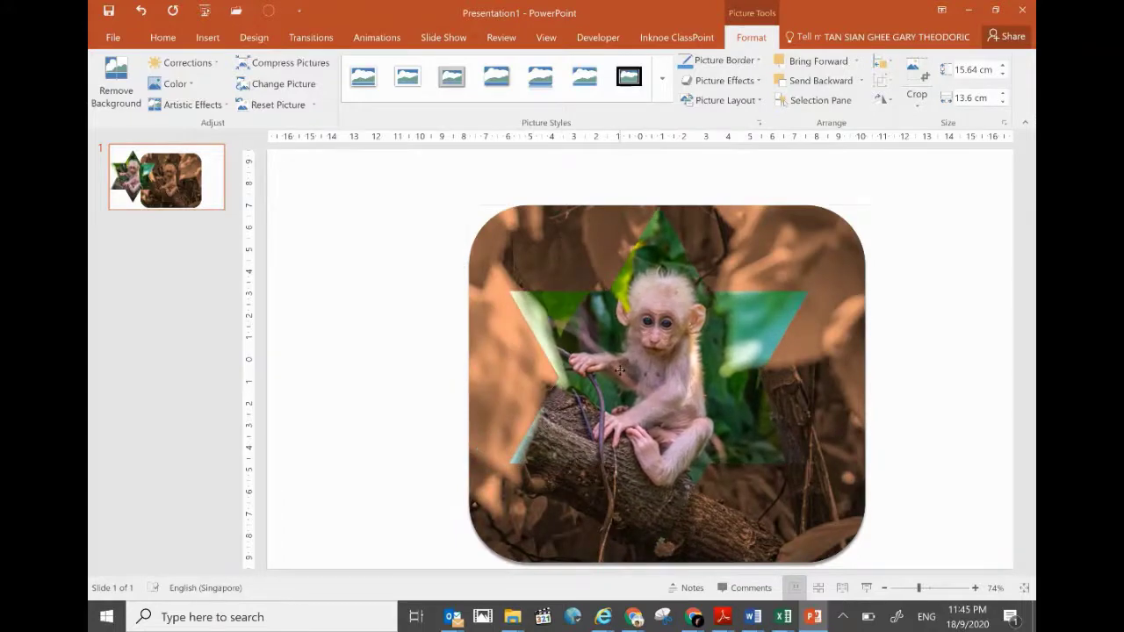
{"action": "left_click", "coordinate": [739, 497]}
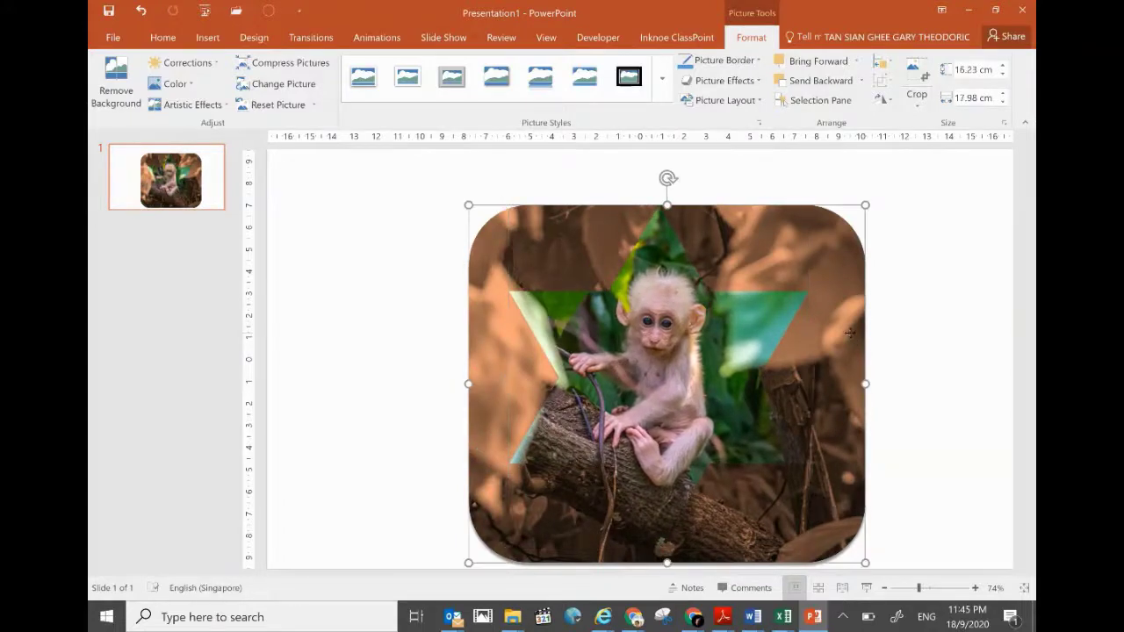
{"action": "left_click", "coordinate": [175, 84]}
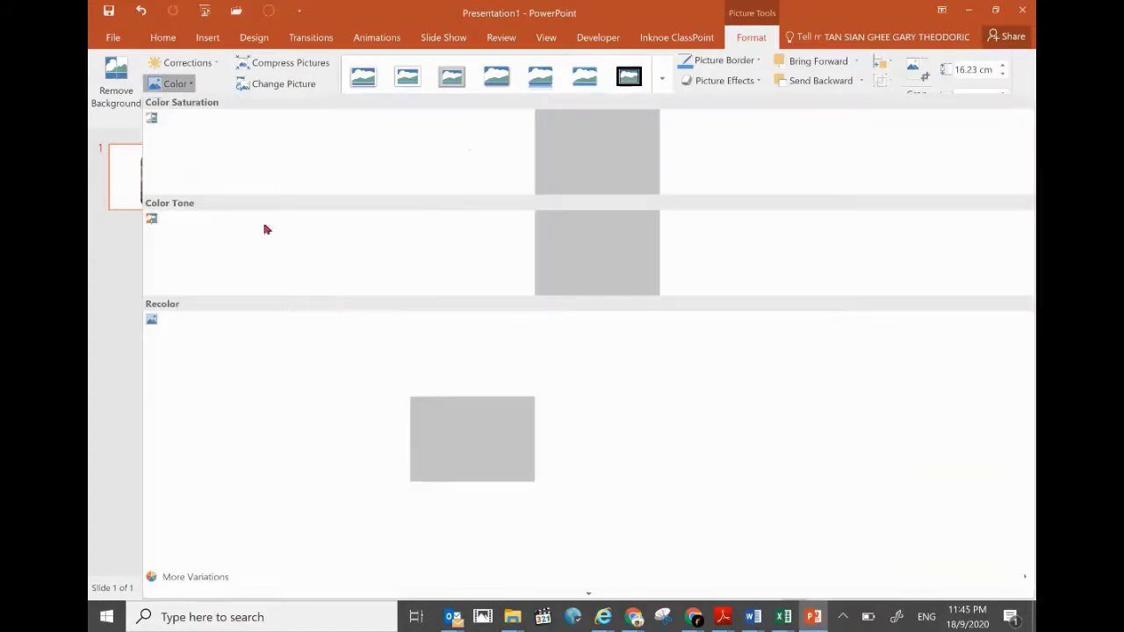
{"action": "left_click", "coordinate": [455, 538]}
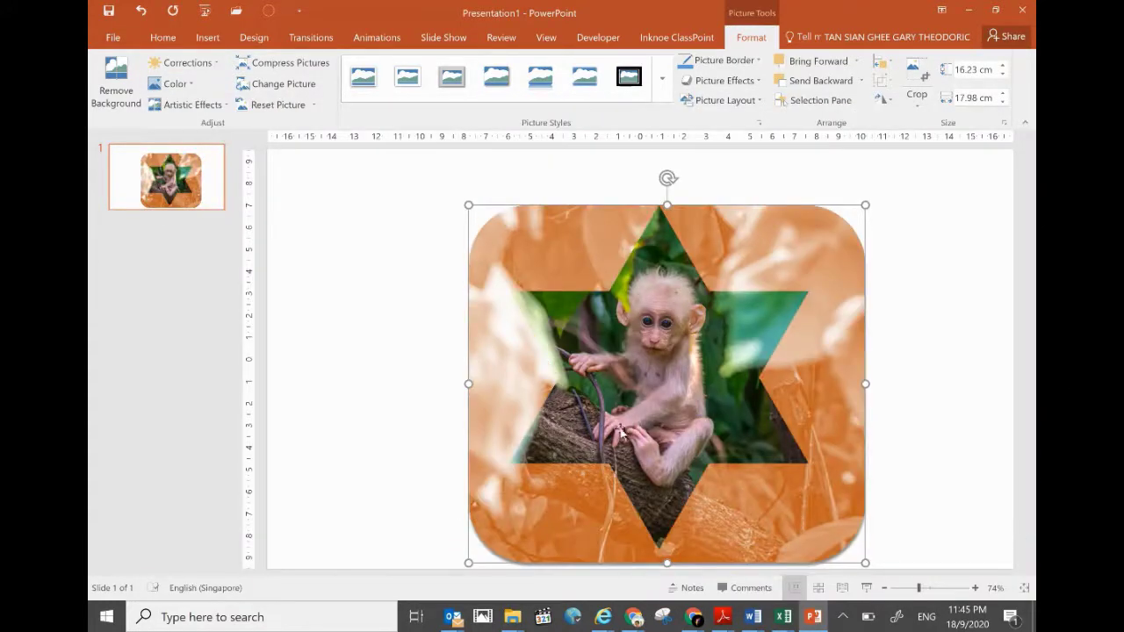
- Nudge the star picture down slightly and give it a thin red Picture Border
{"action": "left_click", "coordinate": [673, 380]}
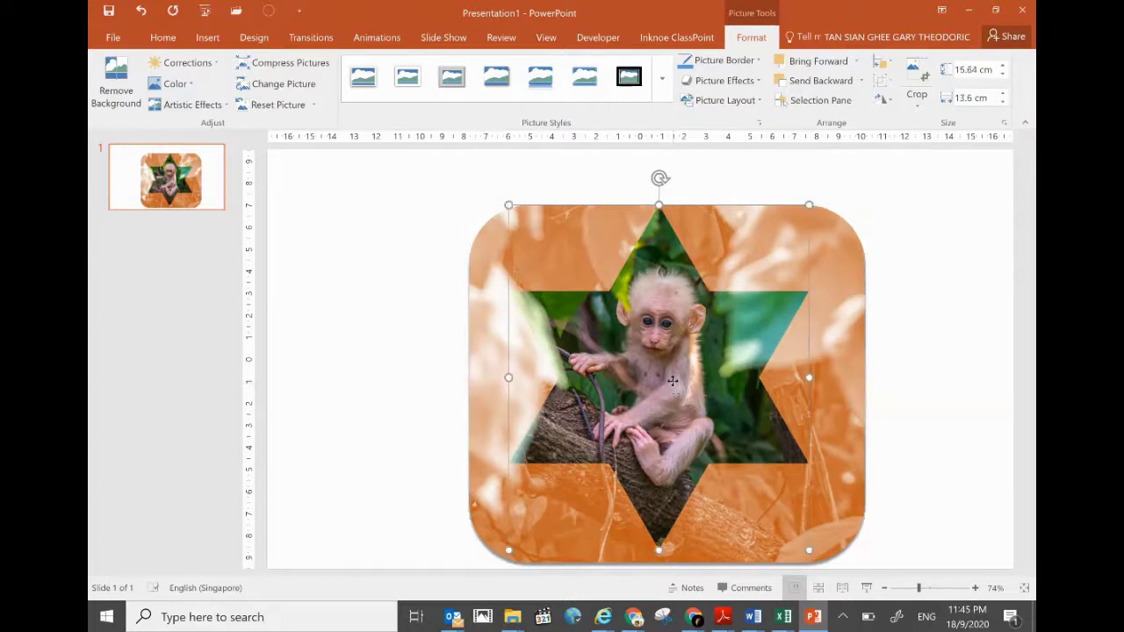
{"action": "left_click_drag", "start_coordinate": [668, 374], "coordinate": [675, 394]}
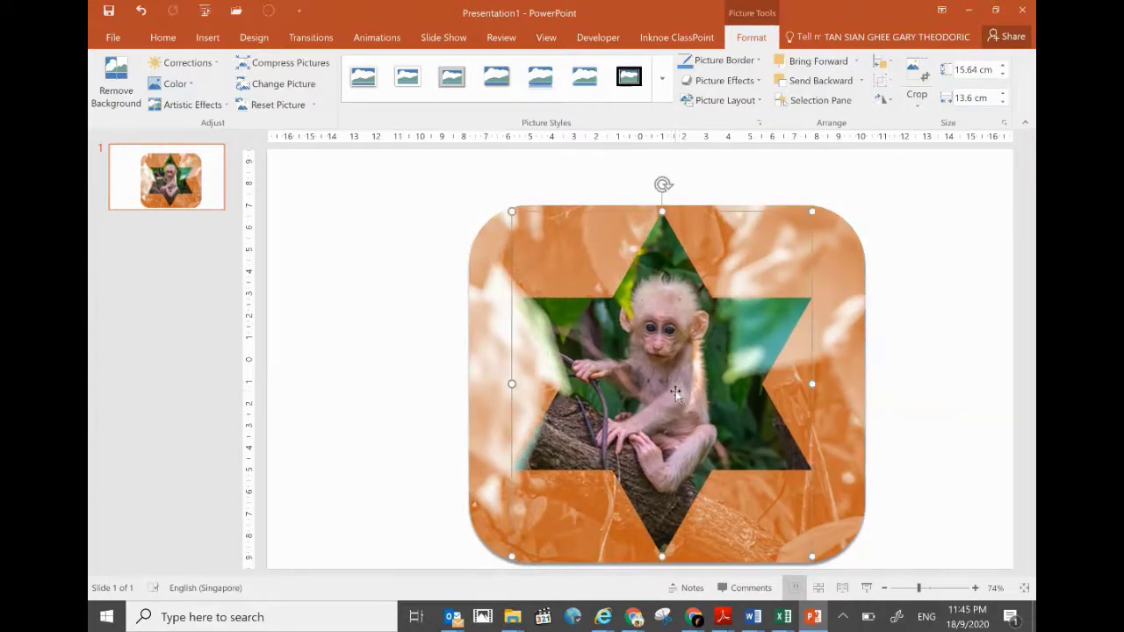
{"action": "left_click", "coordinate": [752, 64]}
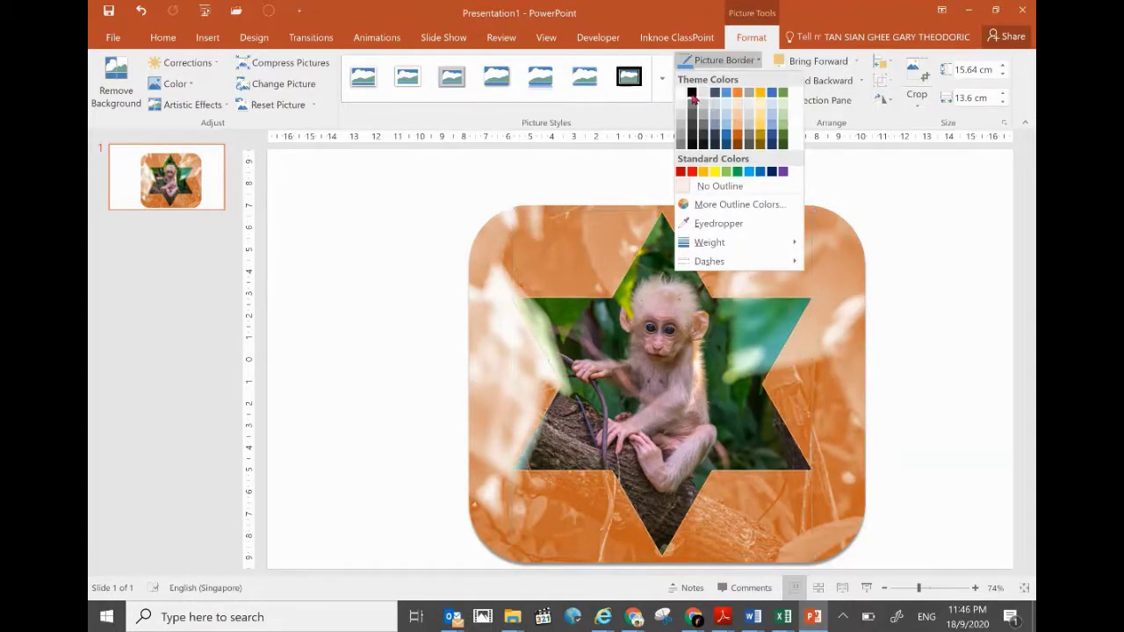
{"action": "left_click", "coordinate": [694, 175]}
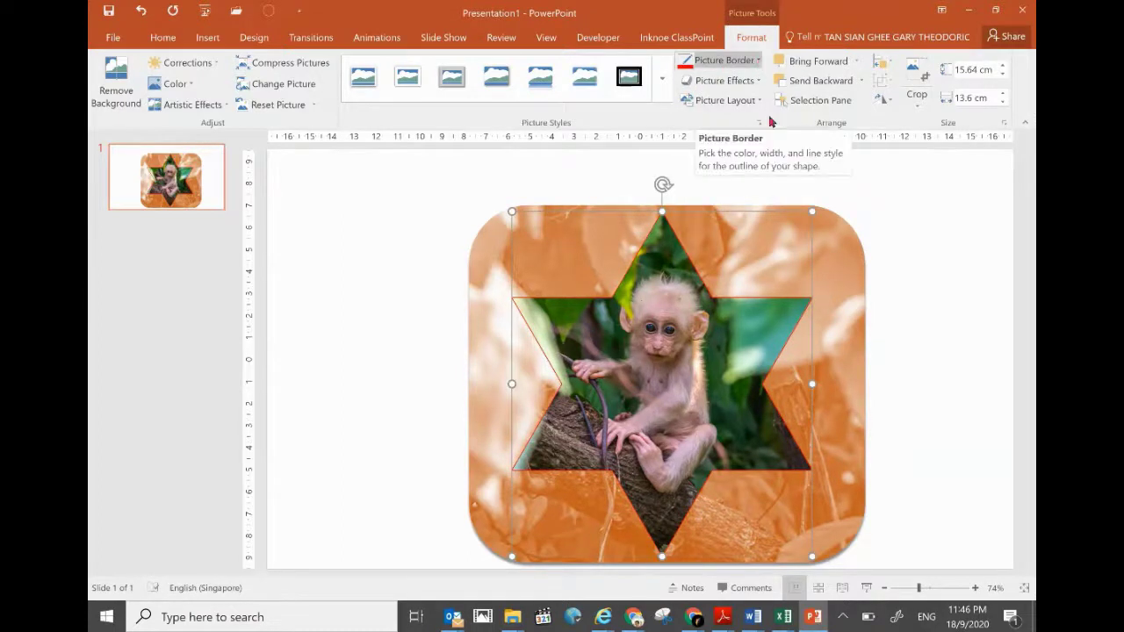
{"action": "left_click", "coordinate": [843, 384]}
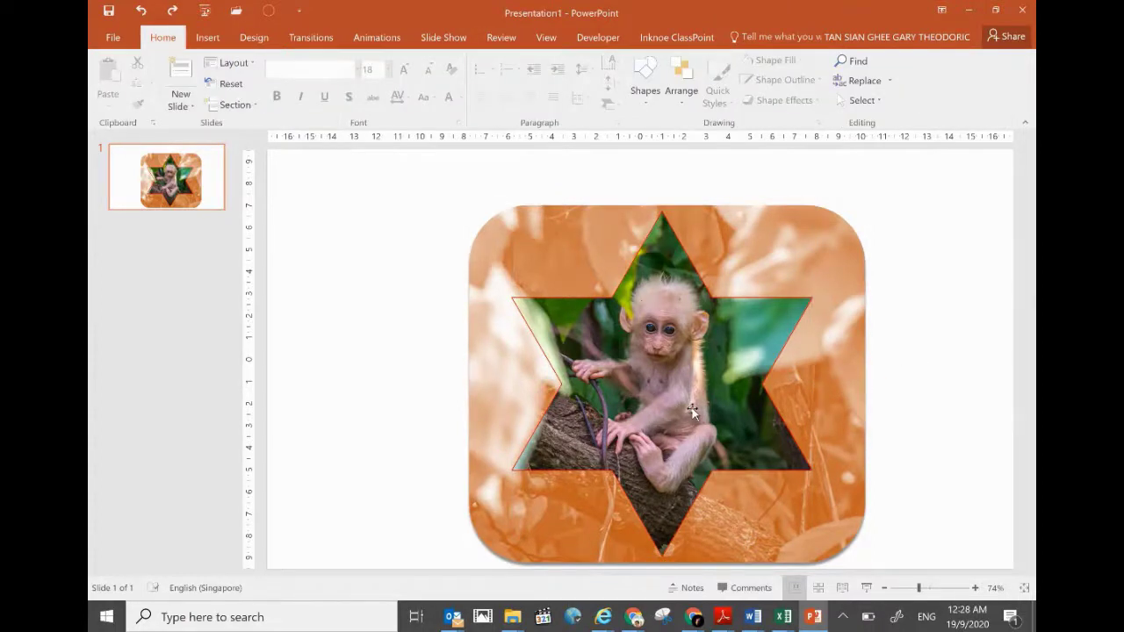
- Add a yellow Glow variation from Shape Effects around the star picture's edge
{"action": "left_click", "coordinate": [693, 411]}
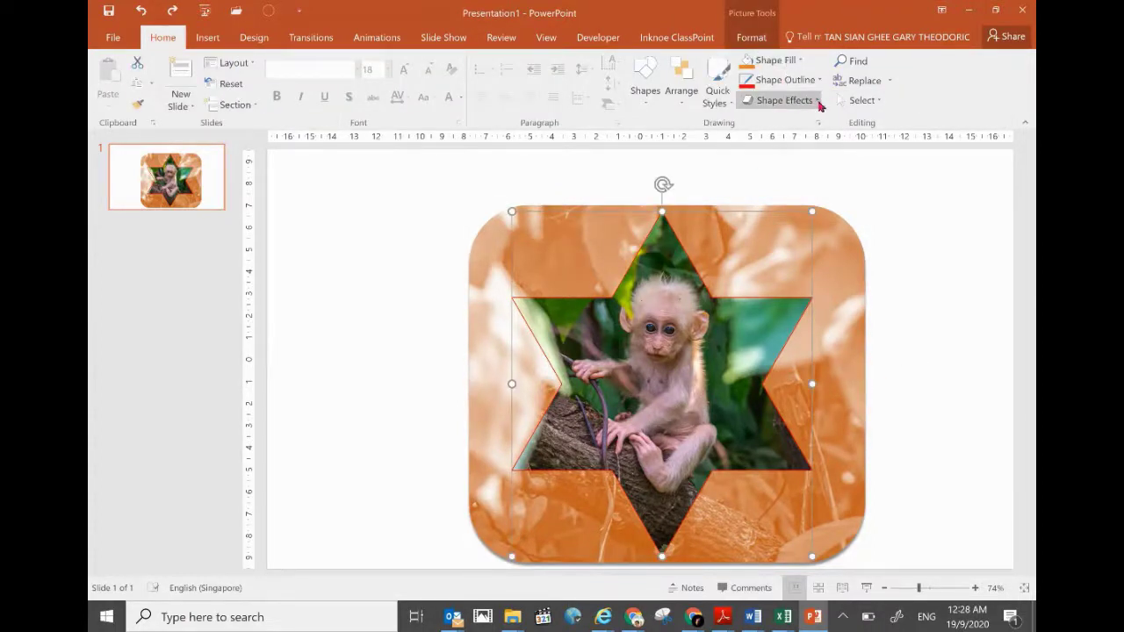
{"action": "left_click", "coordinate": [821, 104]}
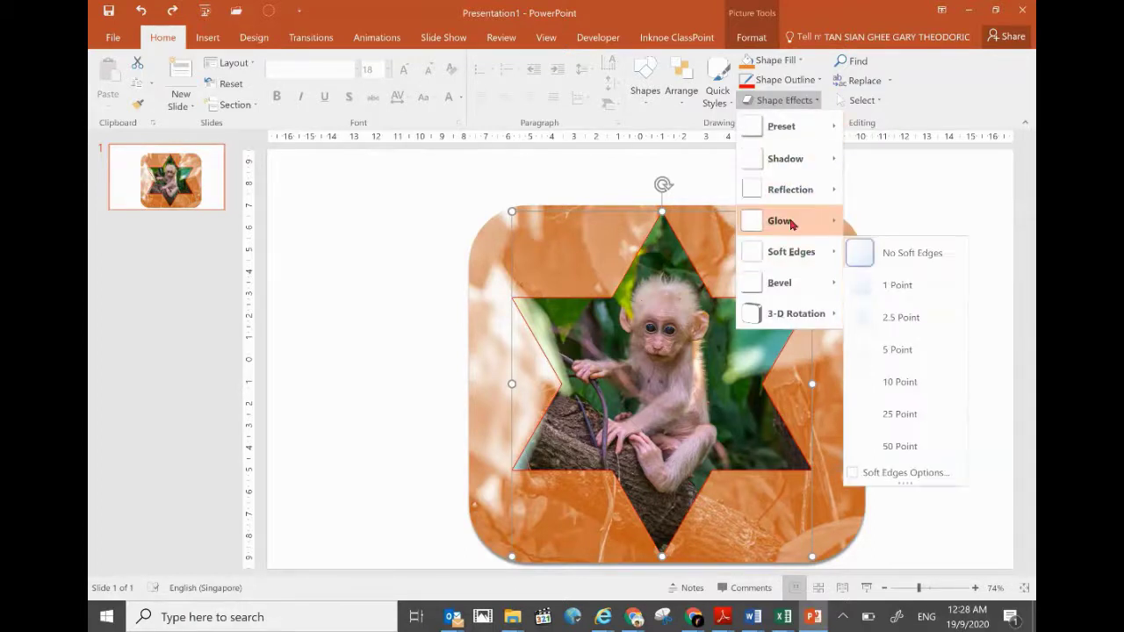
{"action": "mouse_move", "coordinate": [815, 225]}
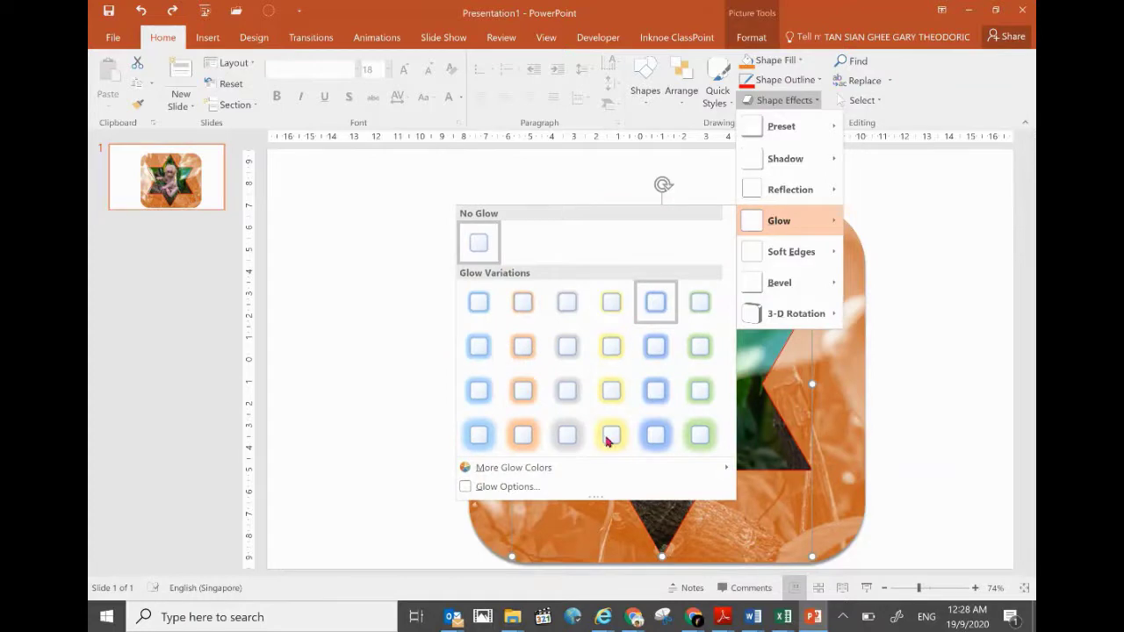
{"action": "left_click", "coordinate": [611, 439]}
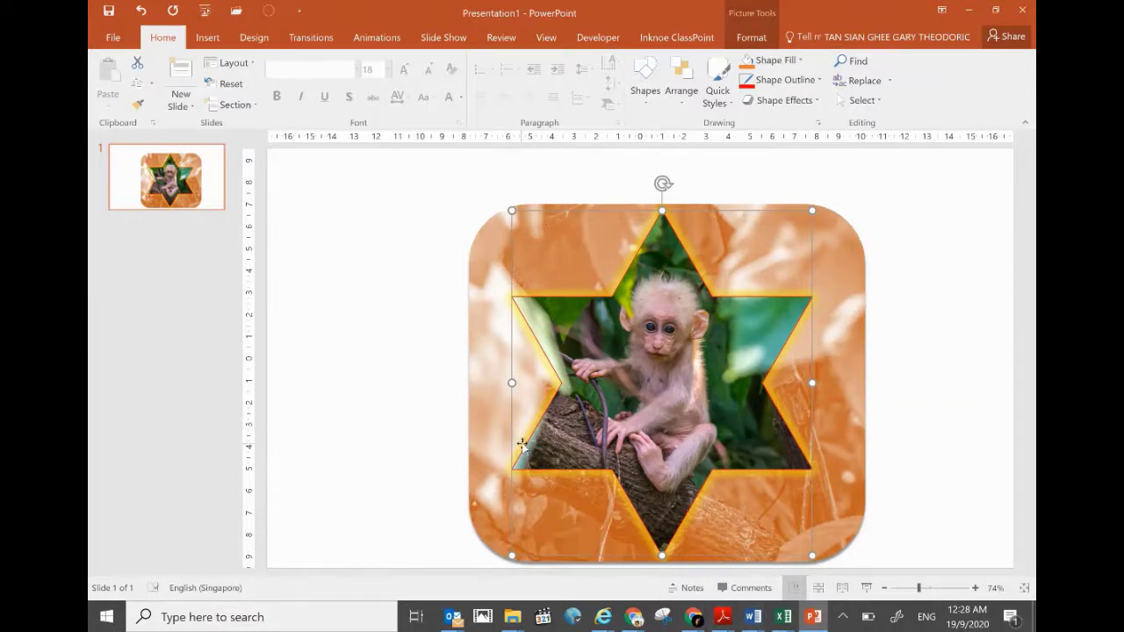
{"action": "left_click", "coordinate": [841, 389]}
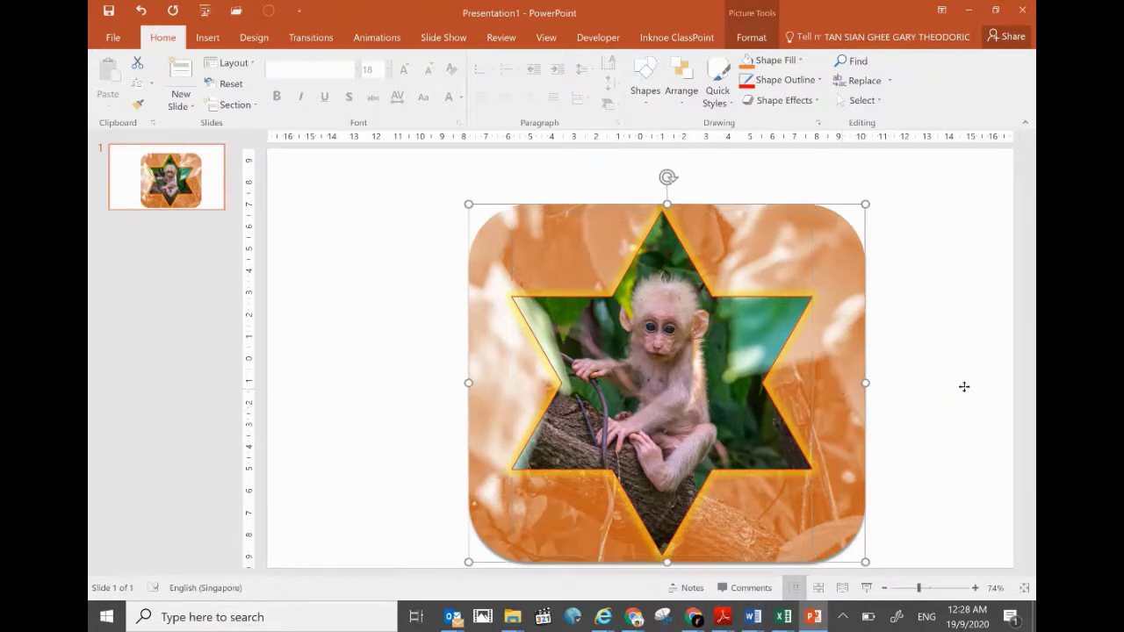
{"action": "left_click", "coordinate": [959, 387]}
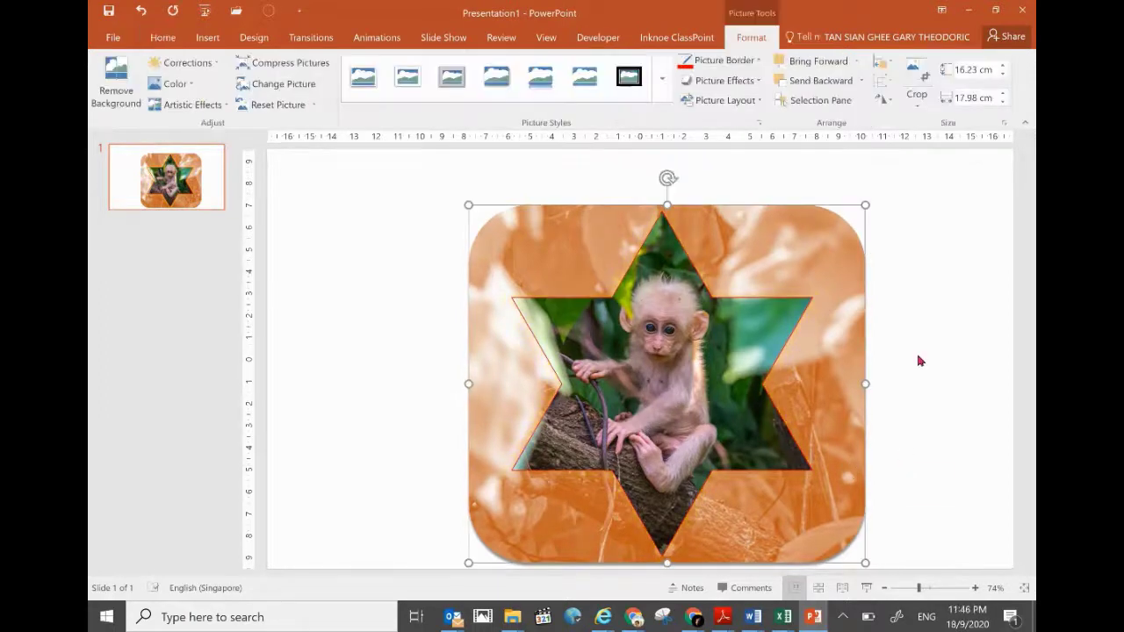
{"action": "left_click", "coordinate": [920, 360]}
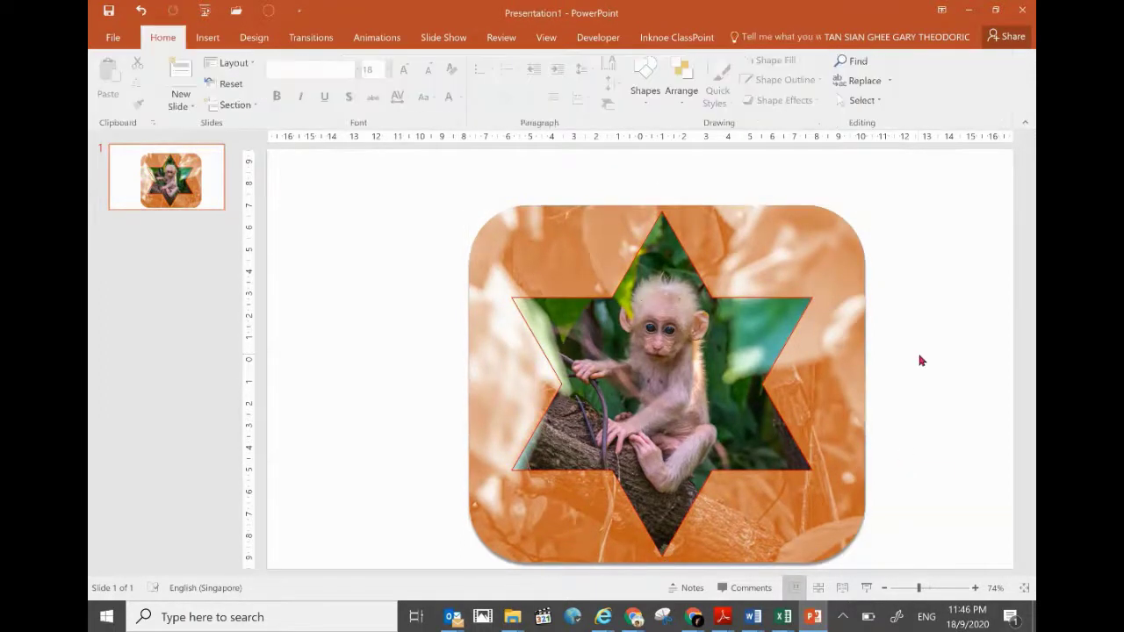